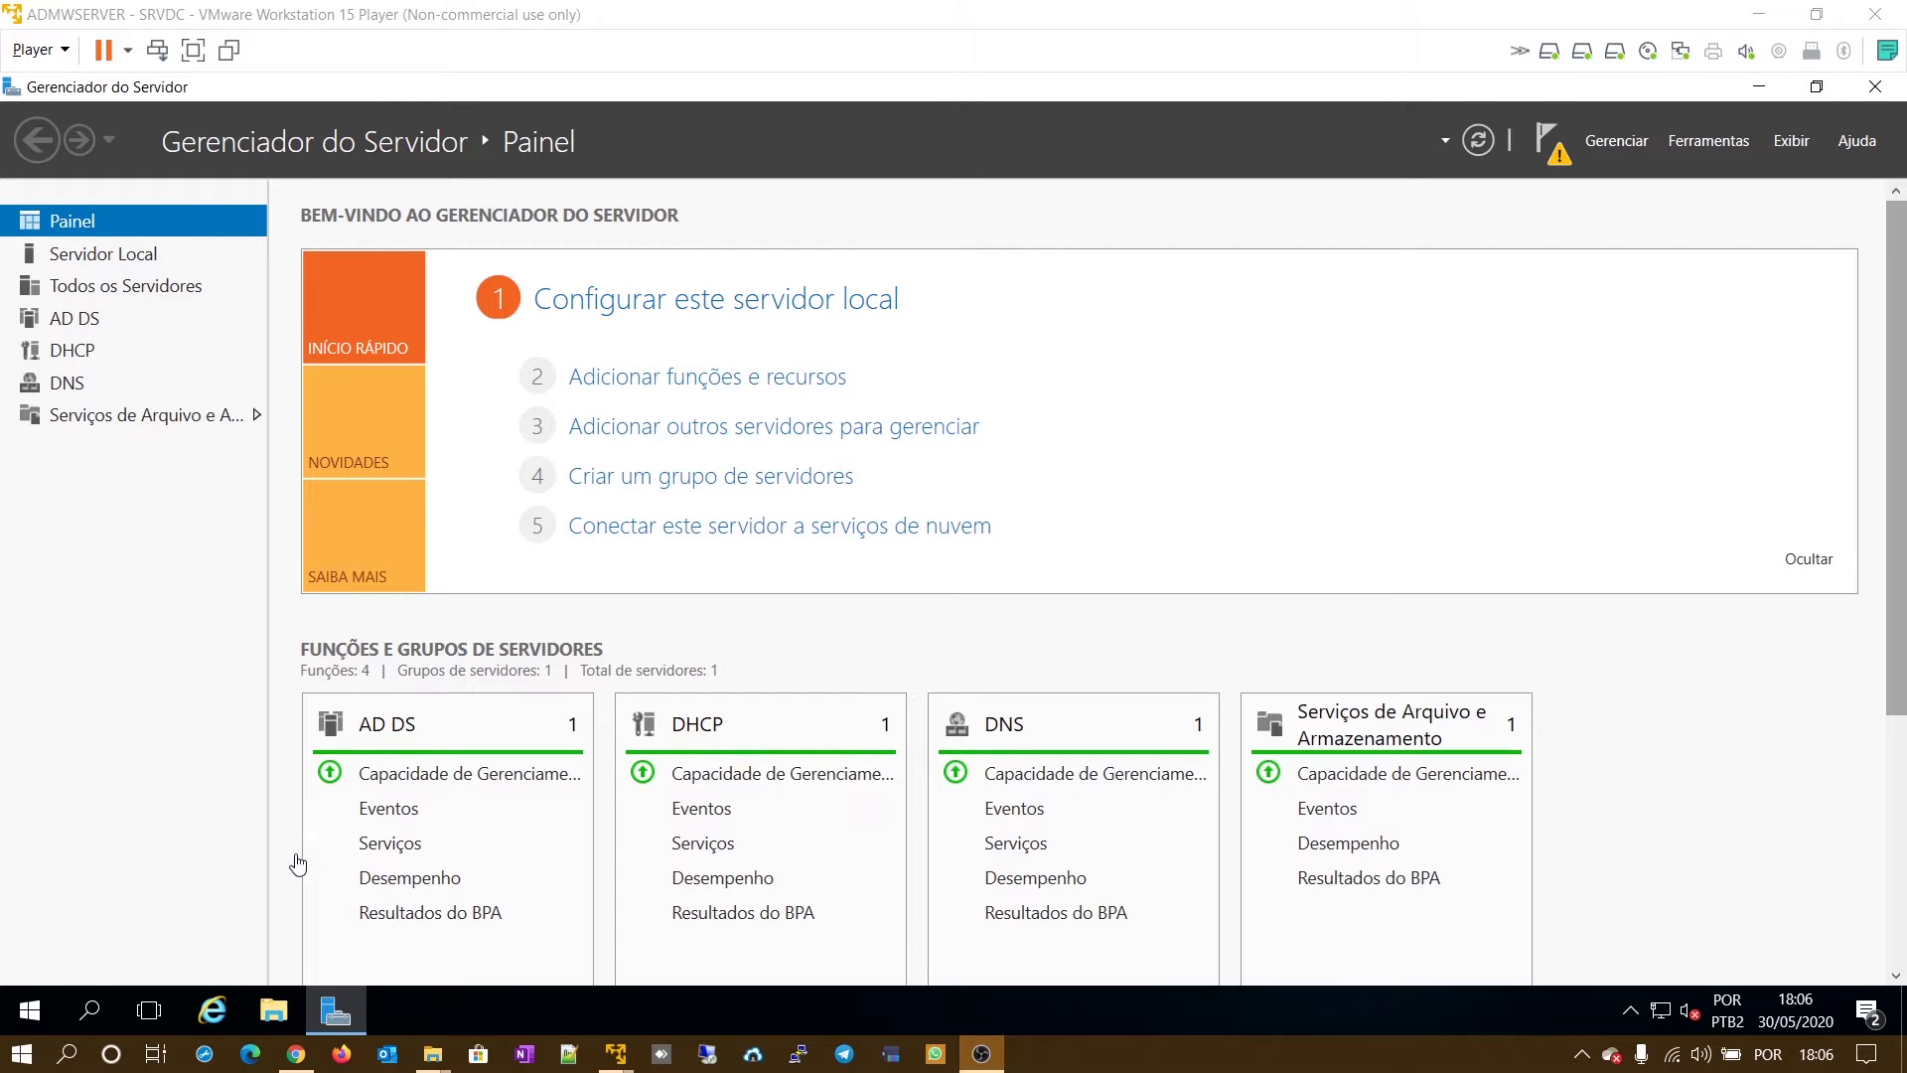
- Start promoting this server to a domain controller from the pending post-deployment configuration and maximize the configuration wizard
{"action": "left_click", "coordinate": [1550, 151]}
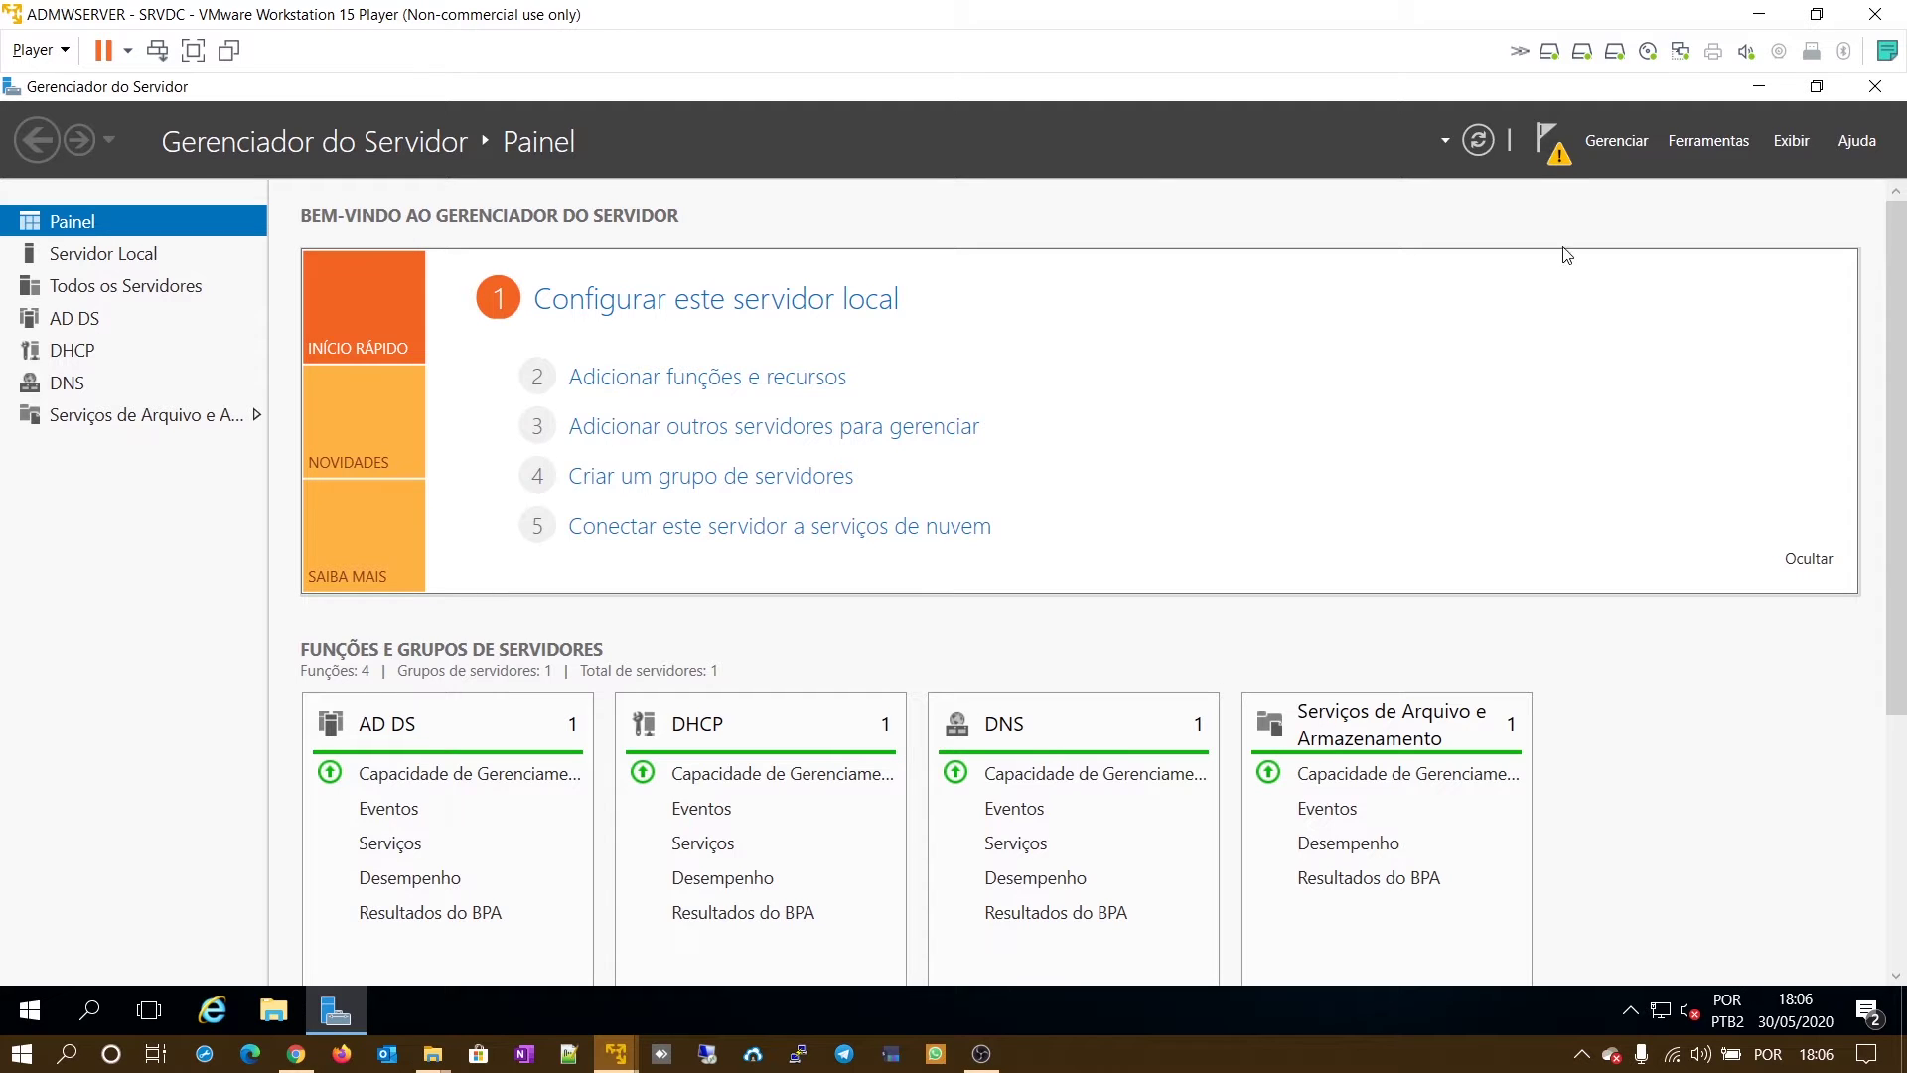
{"action": "left_click", "coordinate": [1558, 151]}
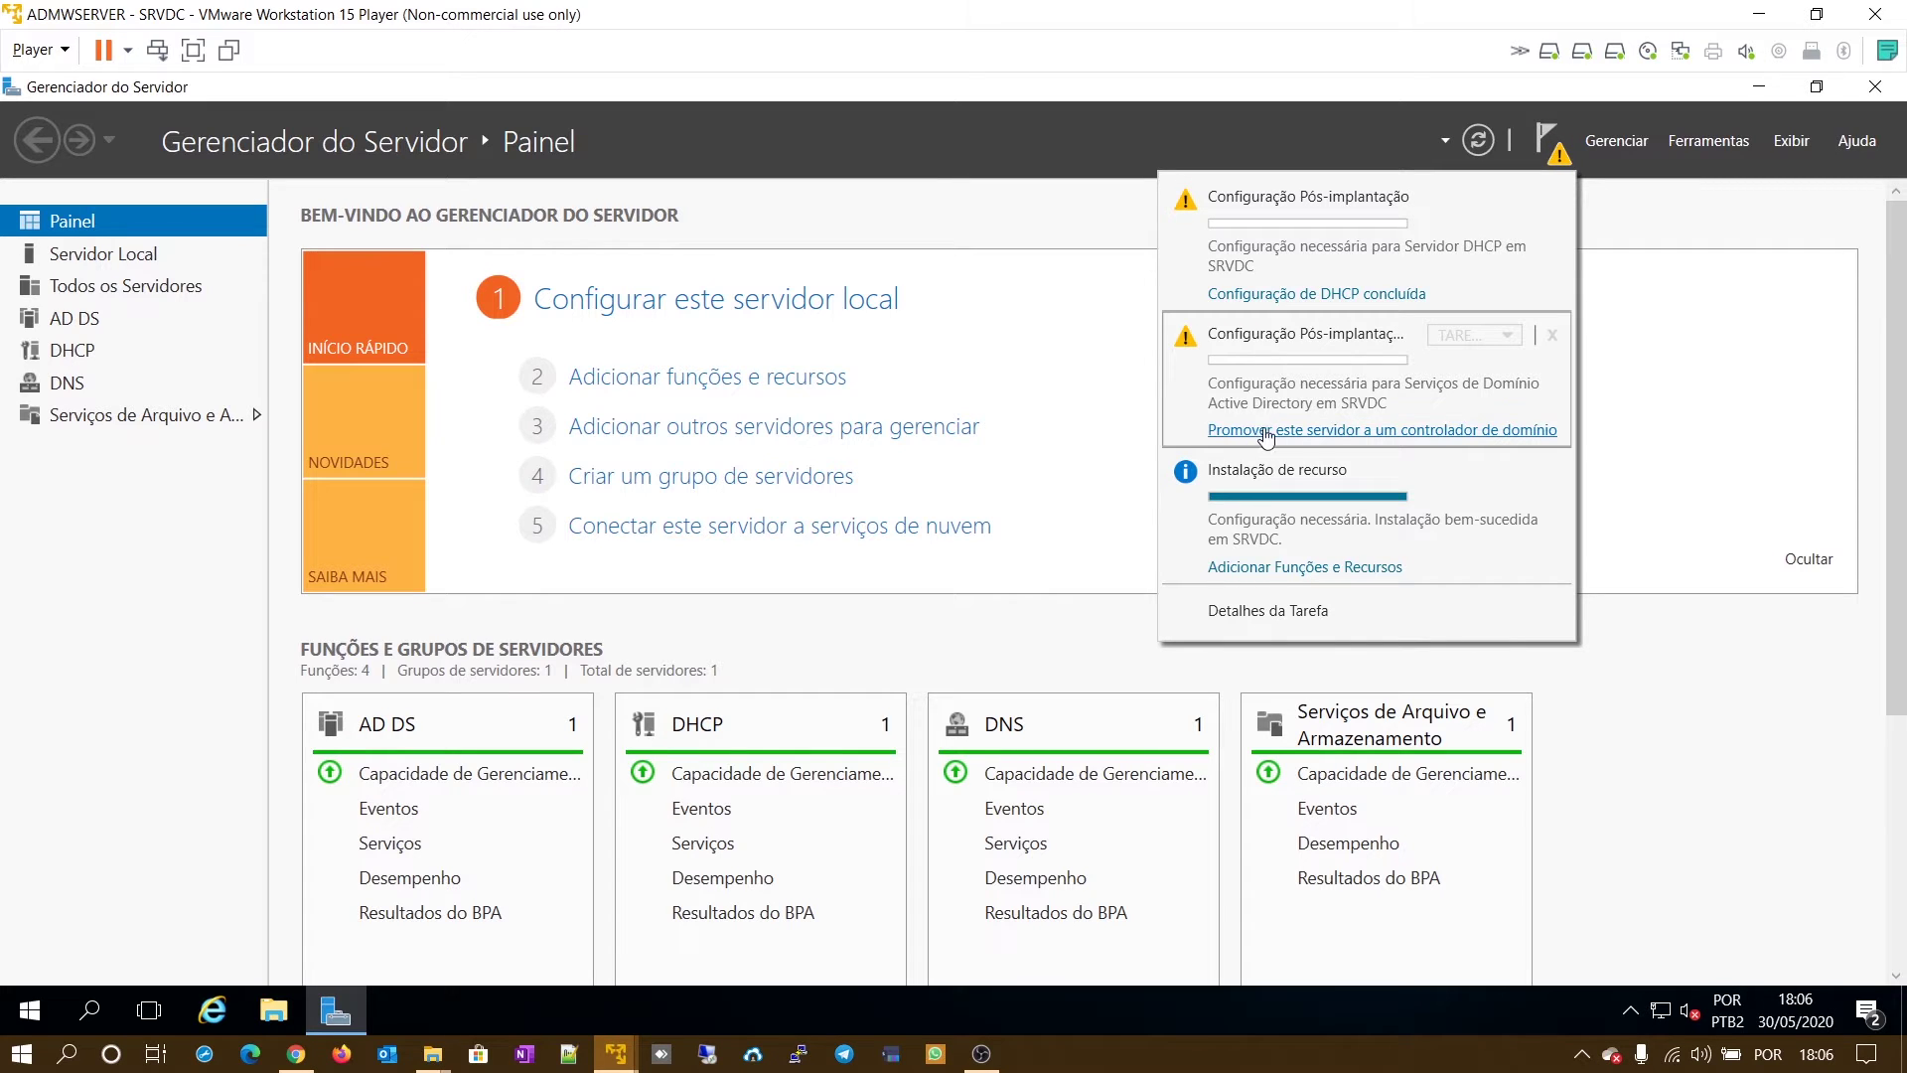
{"action": "left_click", "coordinate": [1463, 431]}
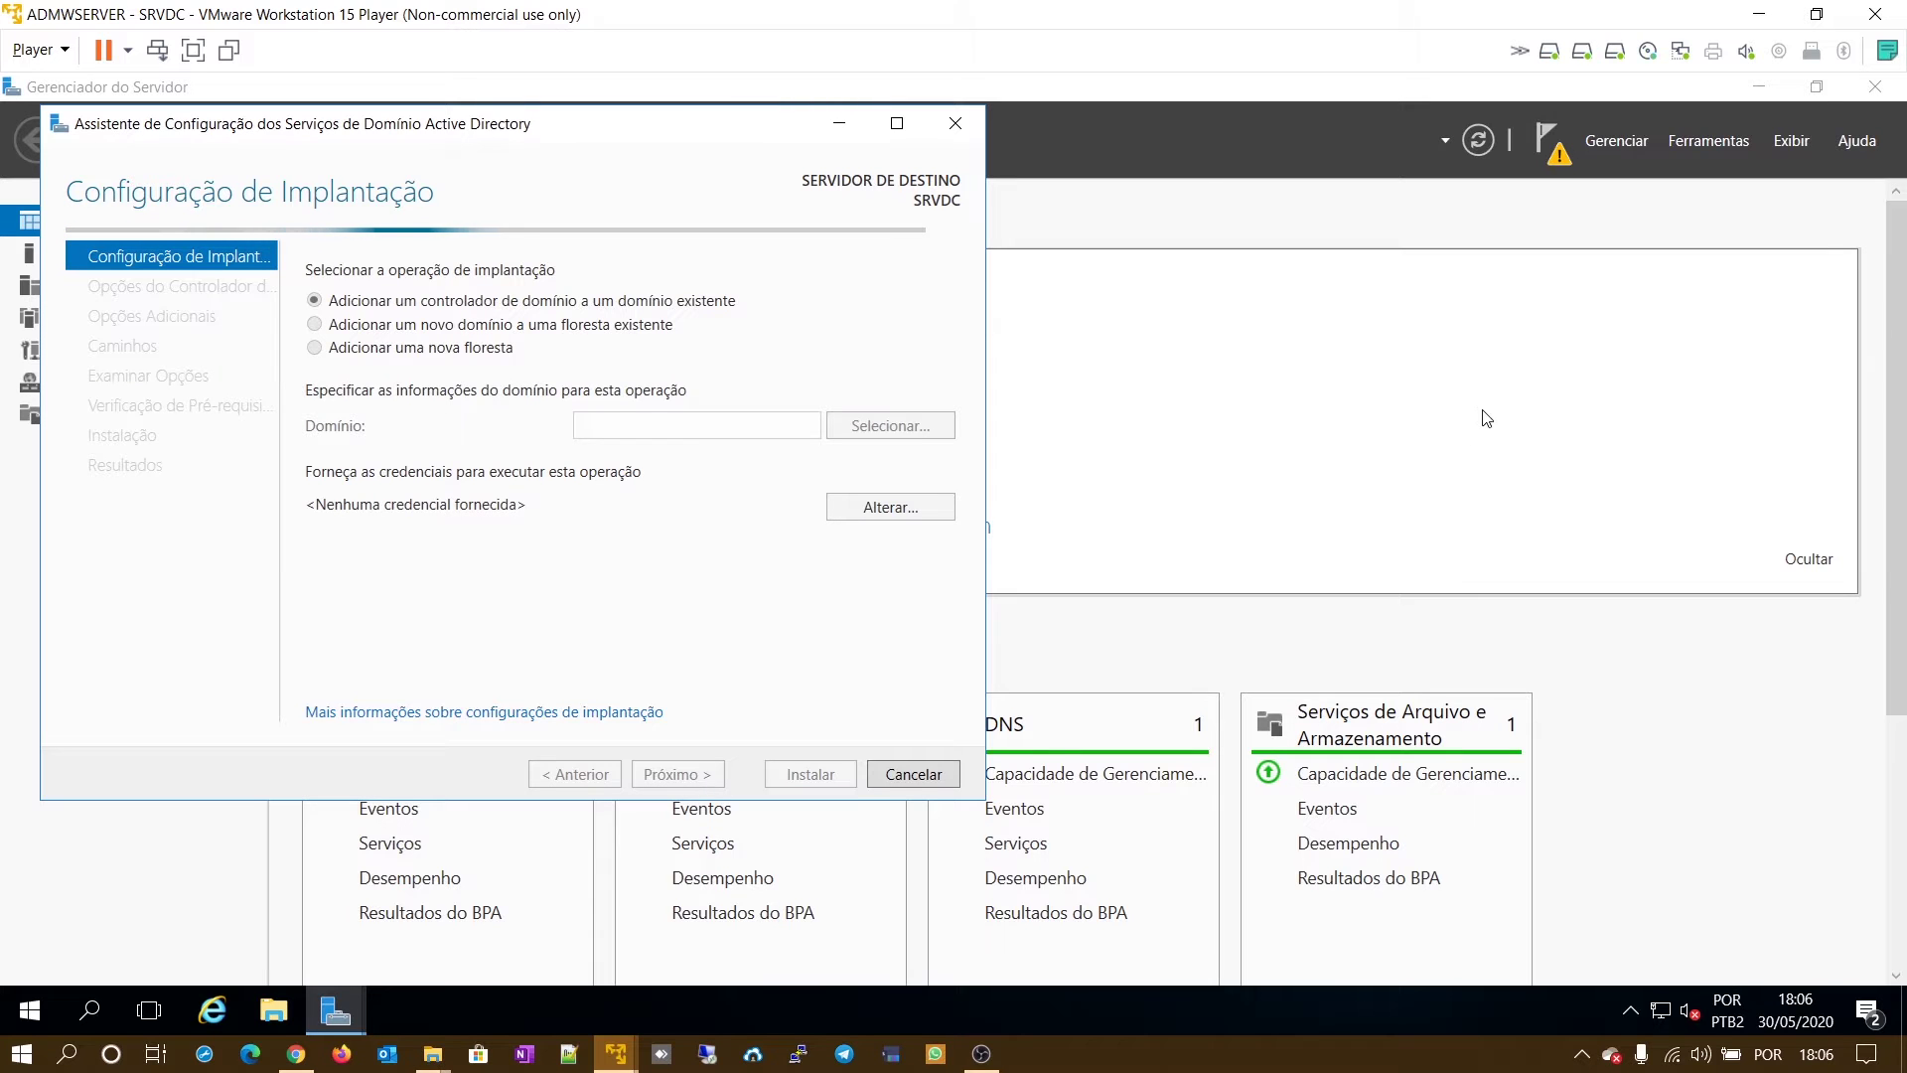
{"action": "left_click", "coordinate": [897, 124]}
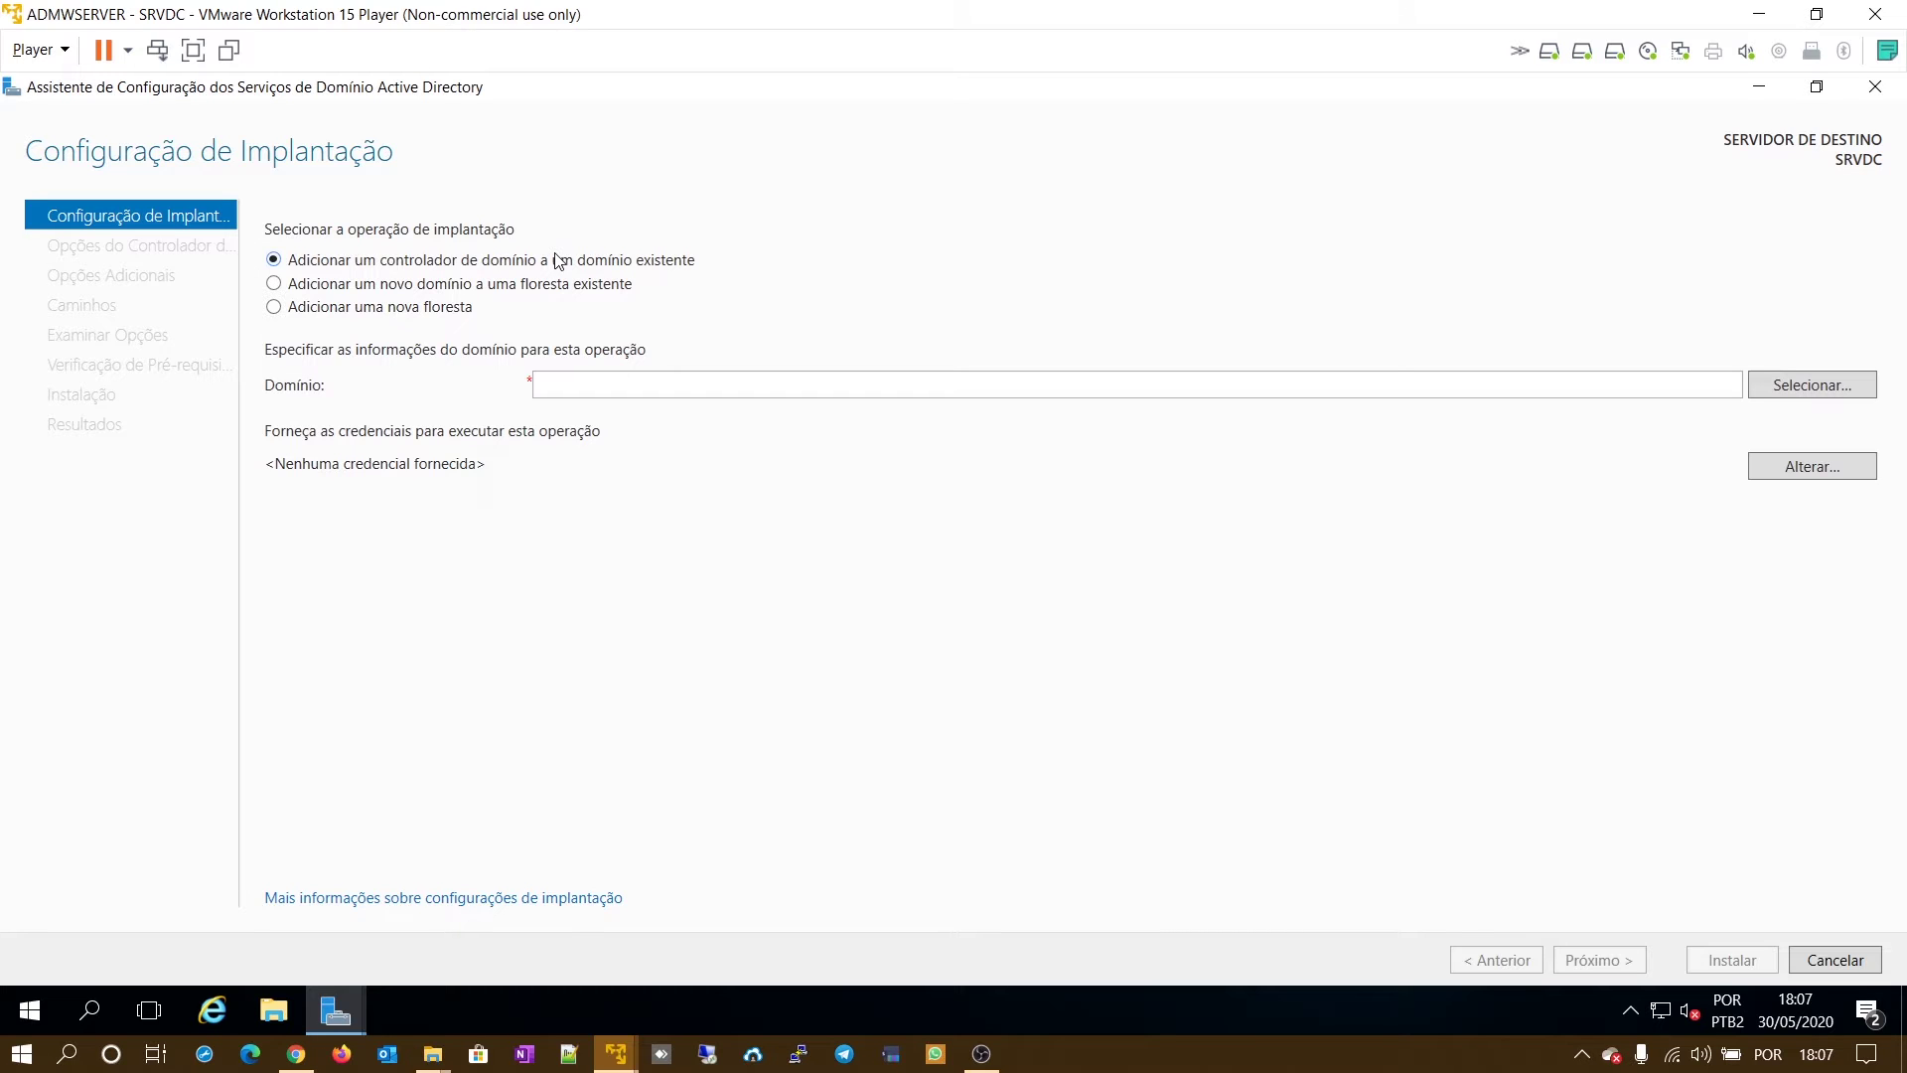
- Choose to add a new forest with the root domain name i4us.local and proceed to the domain controller options
{"action": "left_click", "coordinate": [273, 306]}
{"action": "left_click", "coordinate": [770, 385]}
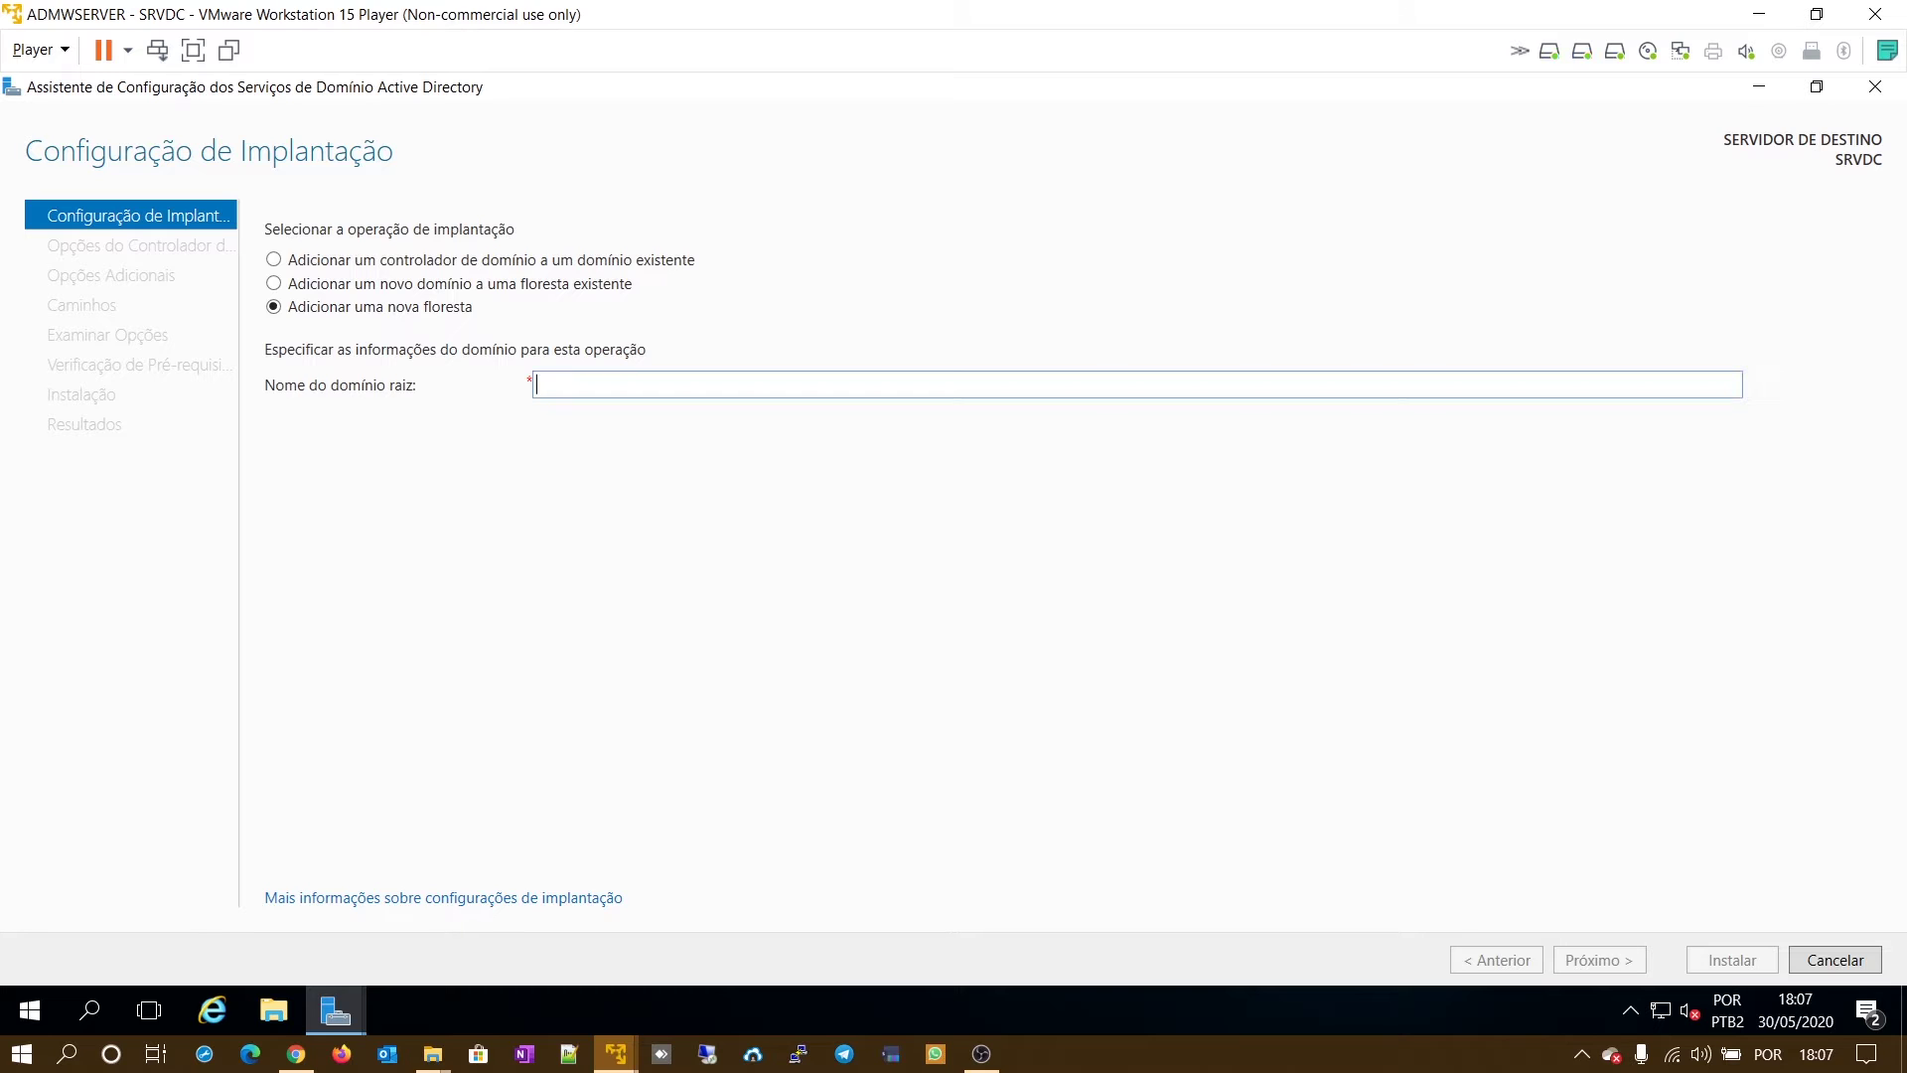
{"action": "type", "text": "I4US"}
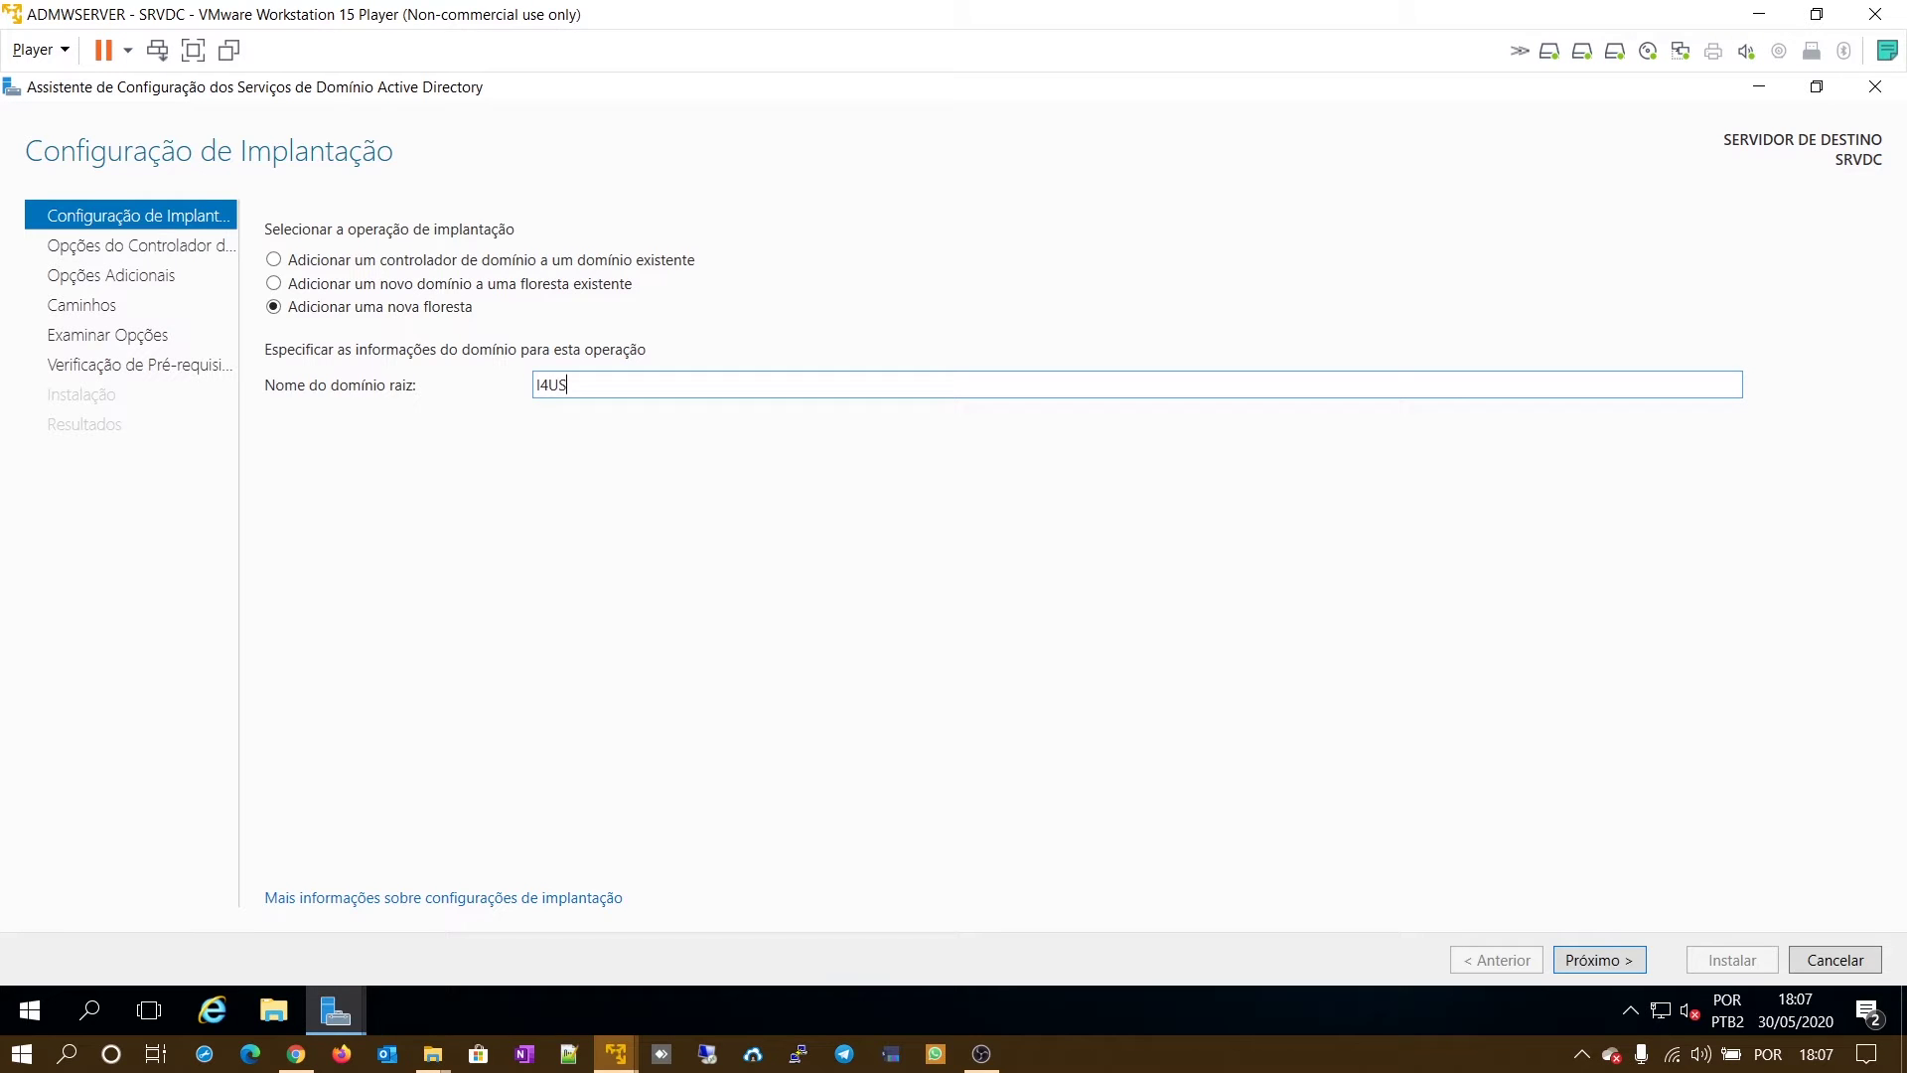
{"action": "type", "text": ".LOCAL"}
{"action": "key", "text": "BackSpace"}
{"action": "key", "text": "BackSpace"}
{"action": "key", "text": "BackSpace"}
{"action": "key", "text": "BackSpace"}
{"action": "key", "text": "BackSpace"}
{"action": "key", "text": "BackSpace"}
{"action": "key", "text": "BackSpace"}
{"action": "key", "text": "BackSpace"}
{"action": "key", "text": "BackSpace"}
{"action": "key", "text": "BackSpace"}
{"action": "type", "text": "i4us.local"}
{"action": "left_click", "coordinate": [1631, 966]}
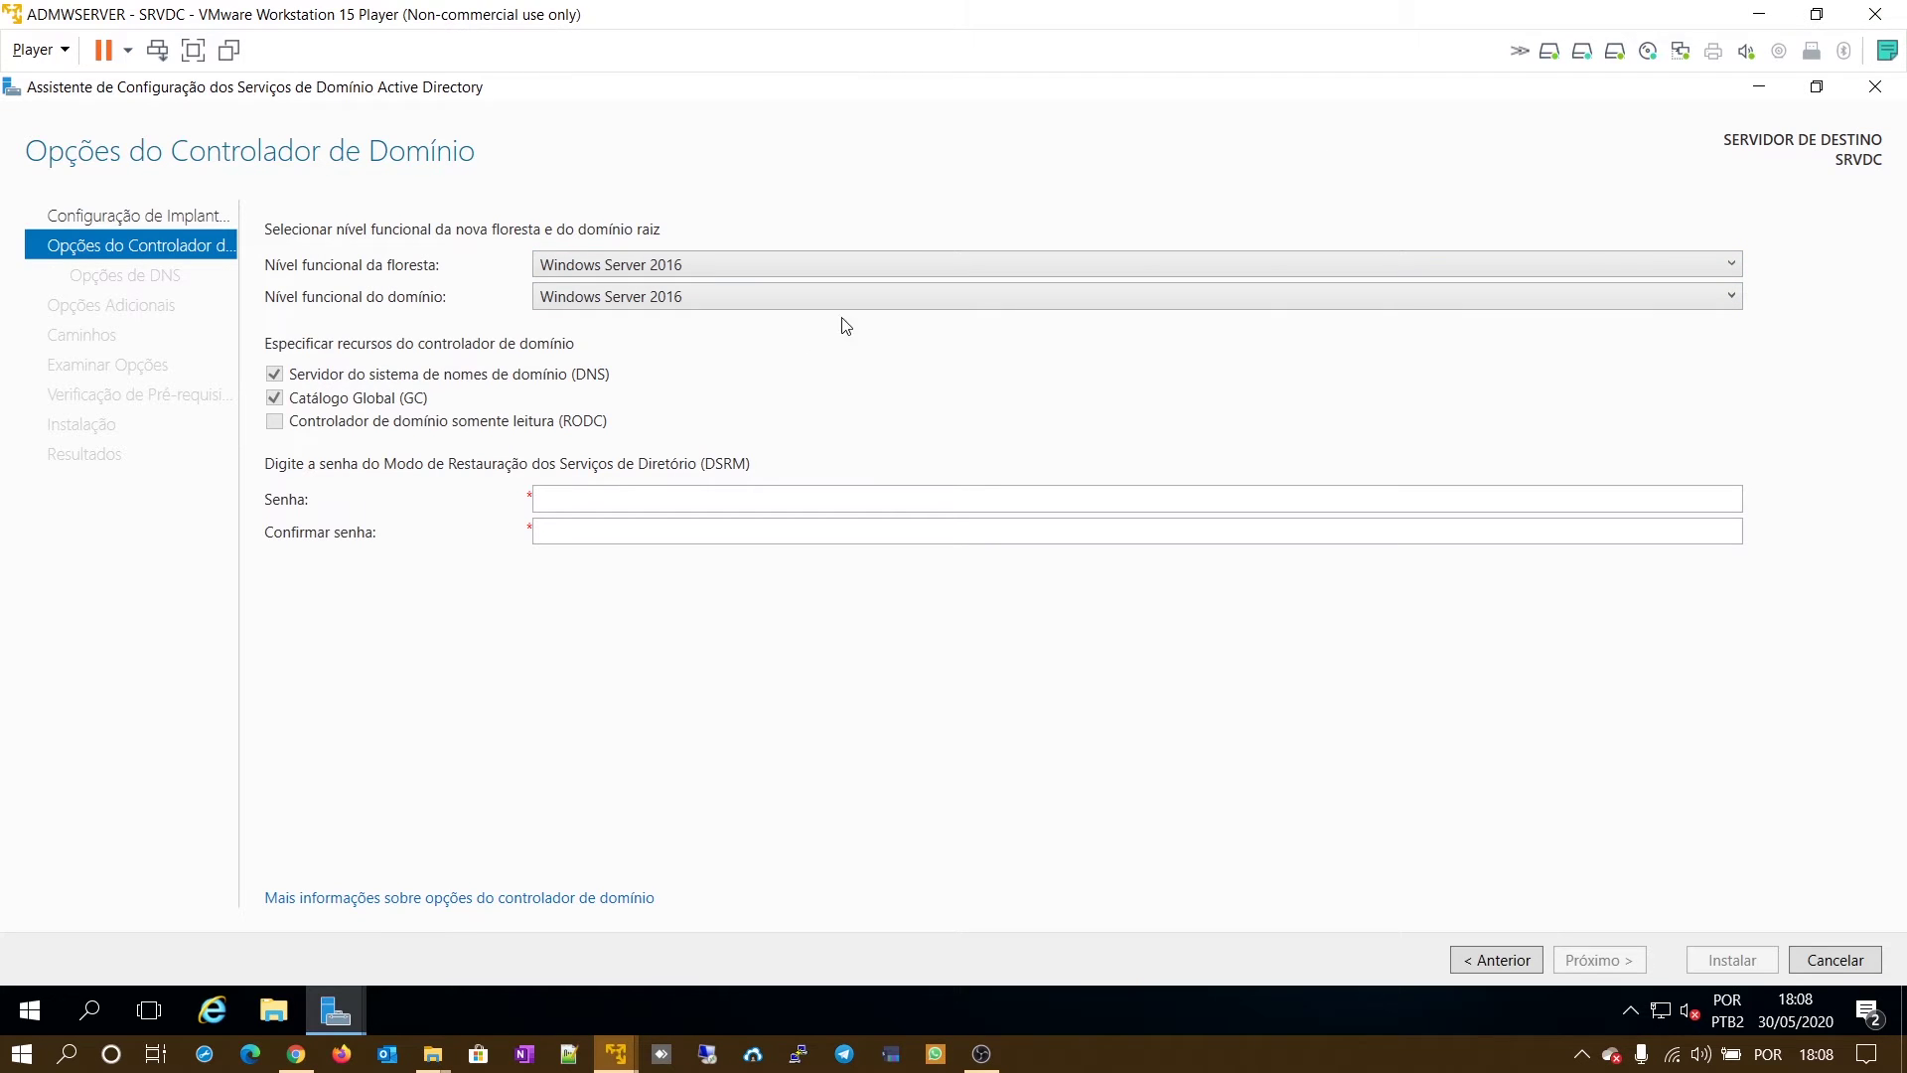
- Compare the forest and domain functional levels offered, trying Windows Server 2012 R2 for the forest and restoring Windows Server 2016
{"action": "left_click", "coordinate": [1660, 265]}
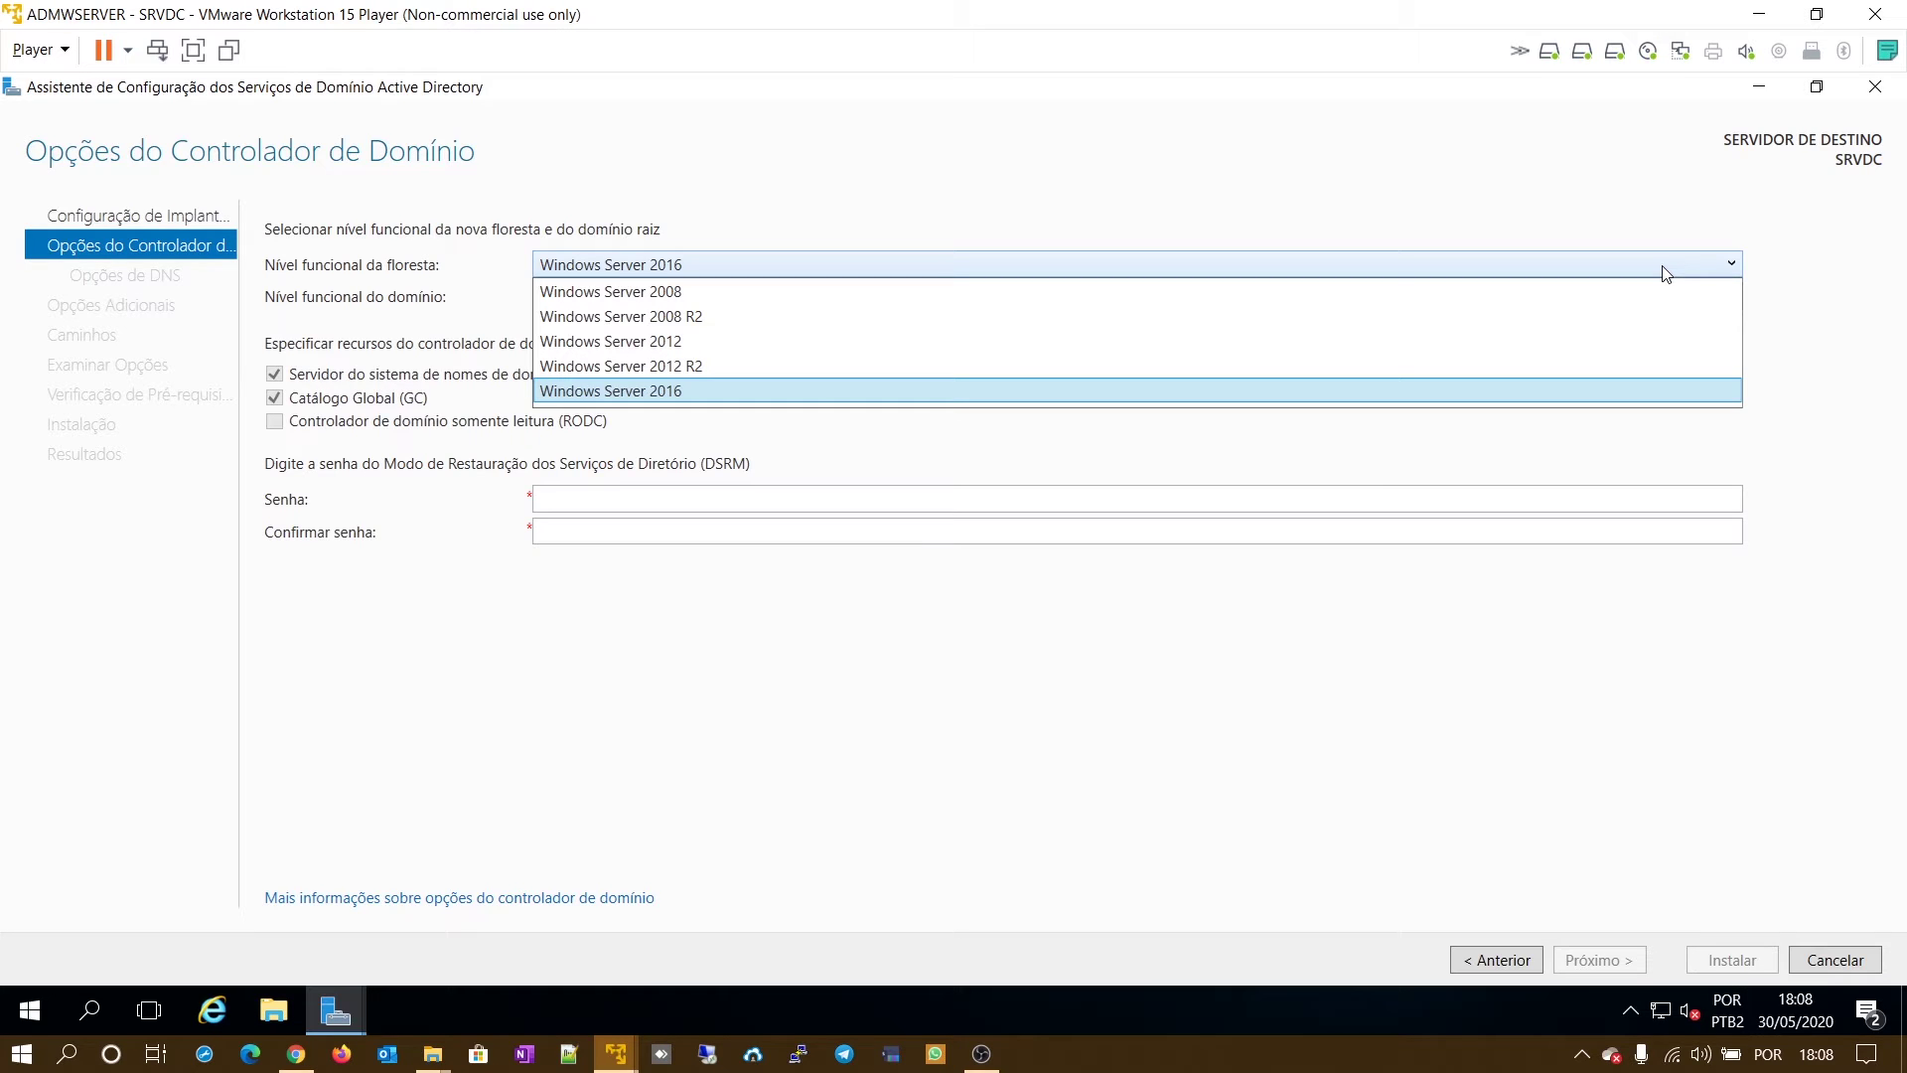
{"action": "left_click", "coordinate": [647, 260]}
{"action": "left_click", "coordinate": [682, 304]}
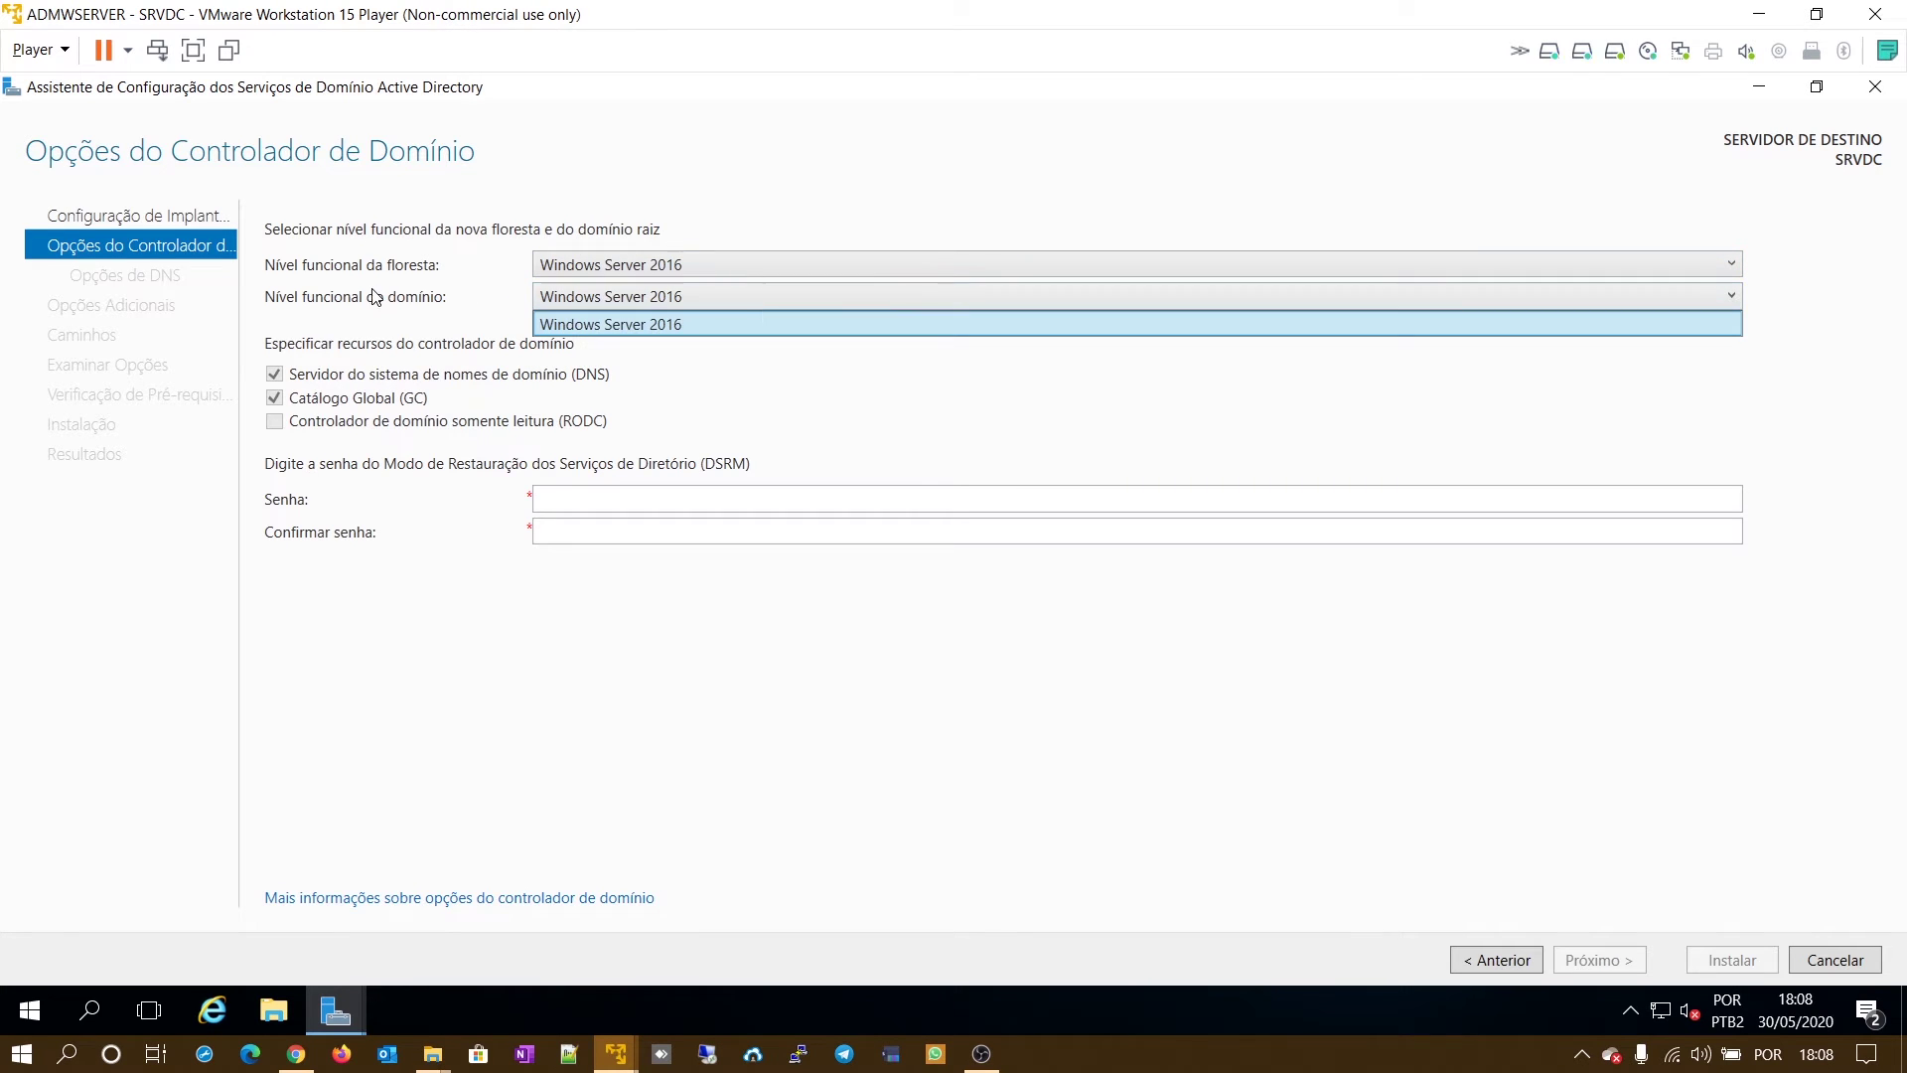
{"action": "left_click", "coordinate": [749, 310]}
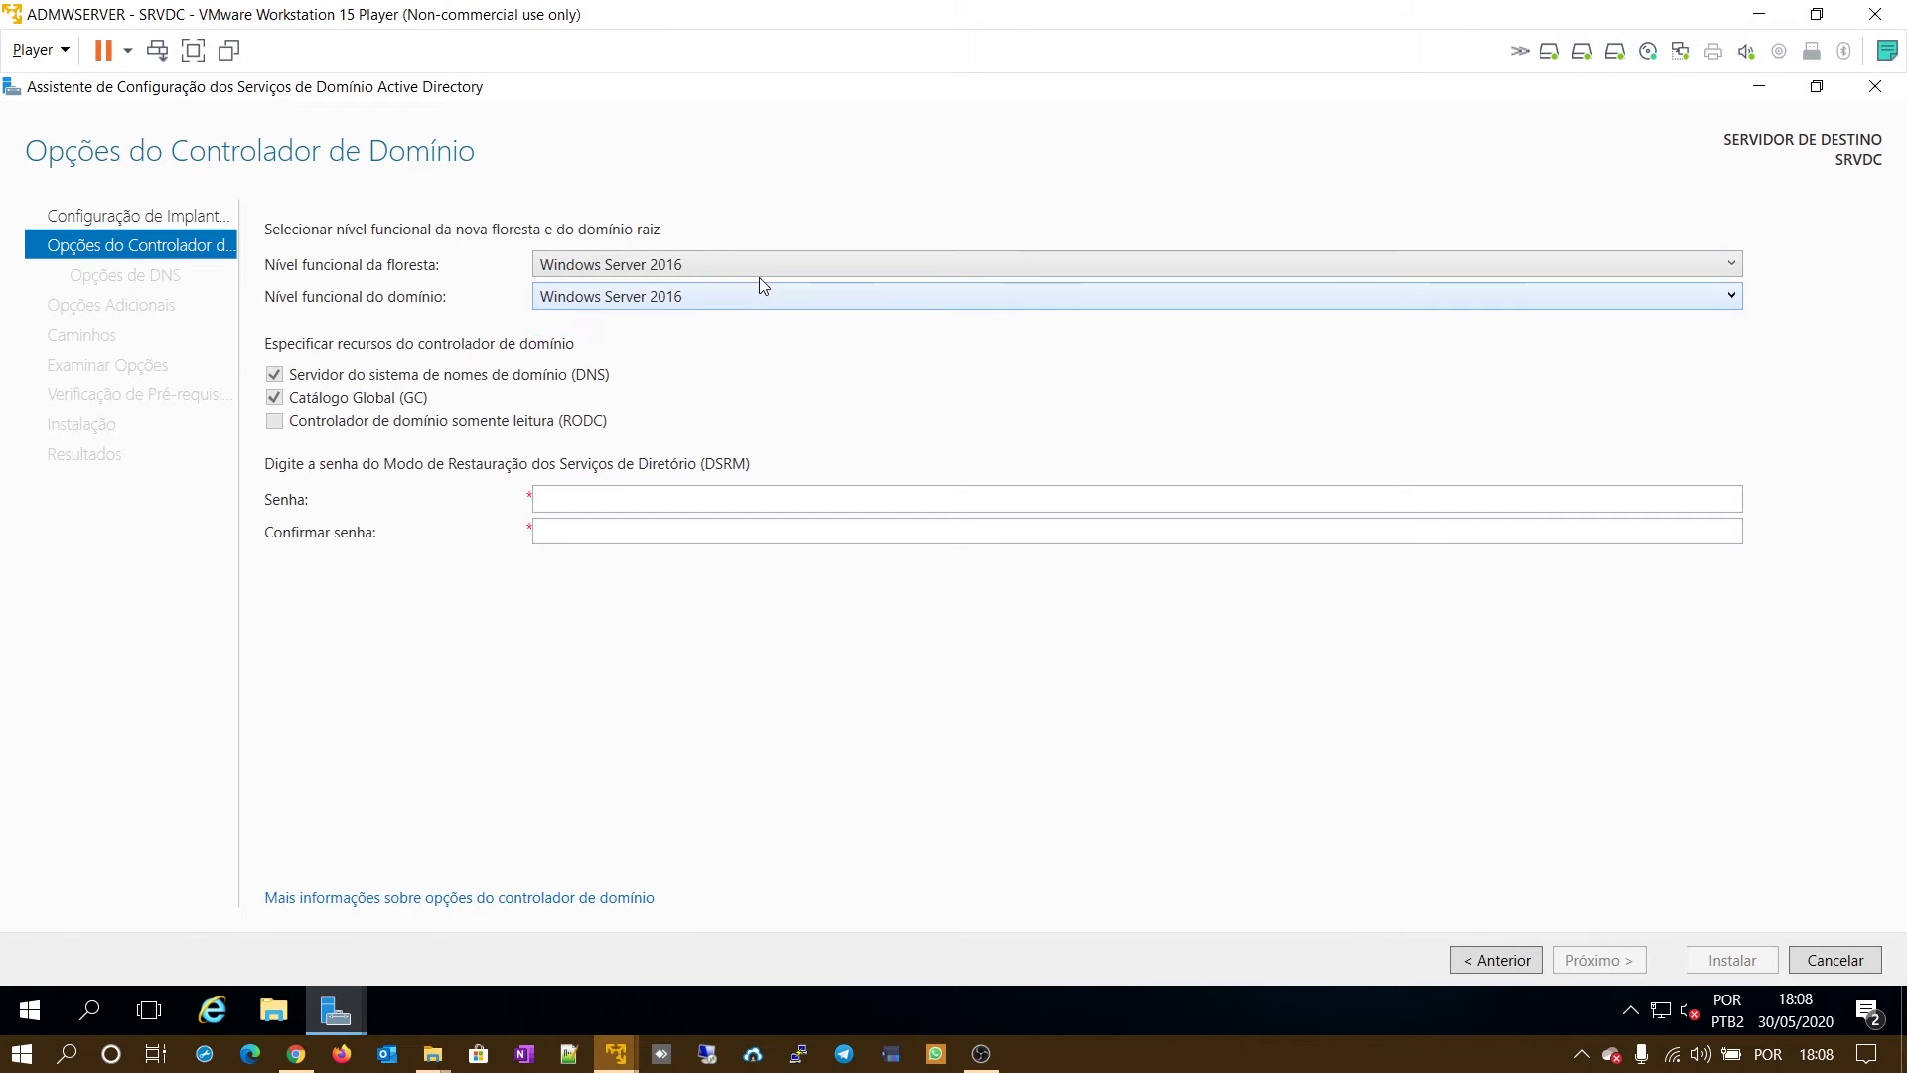
{"action": "left_click", "coordinate": [771, 272]}
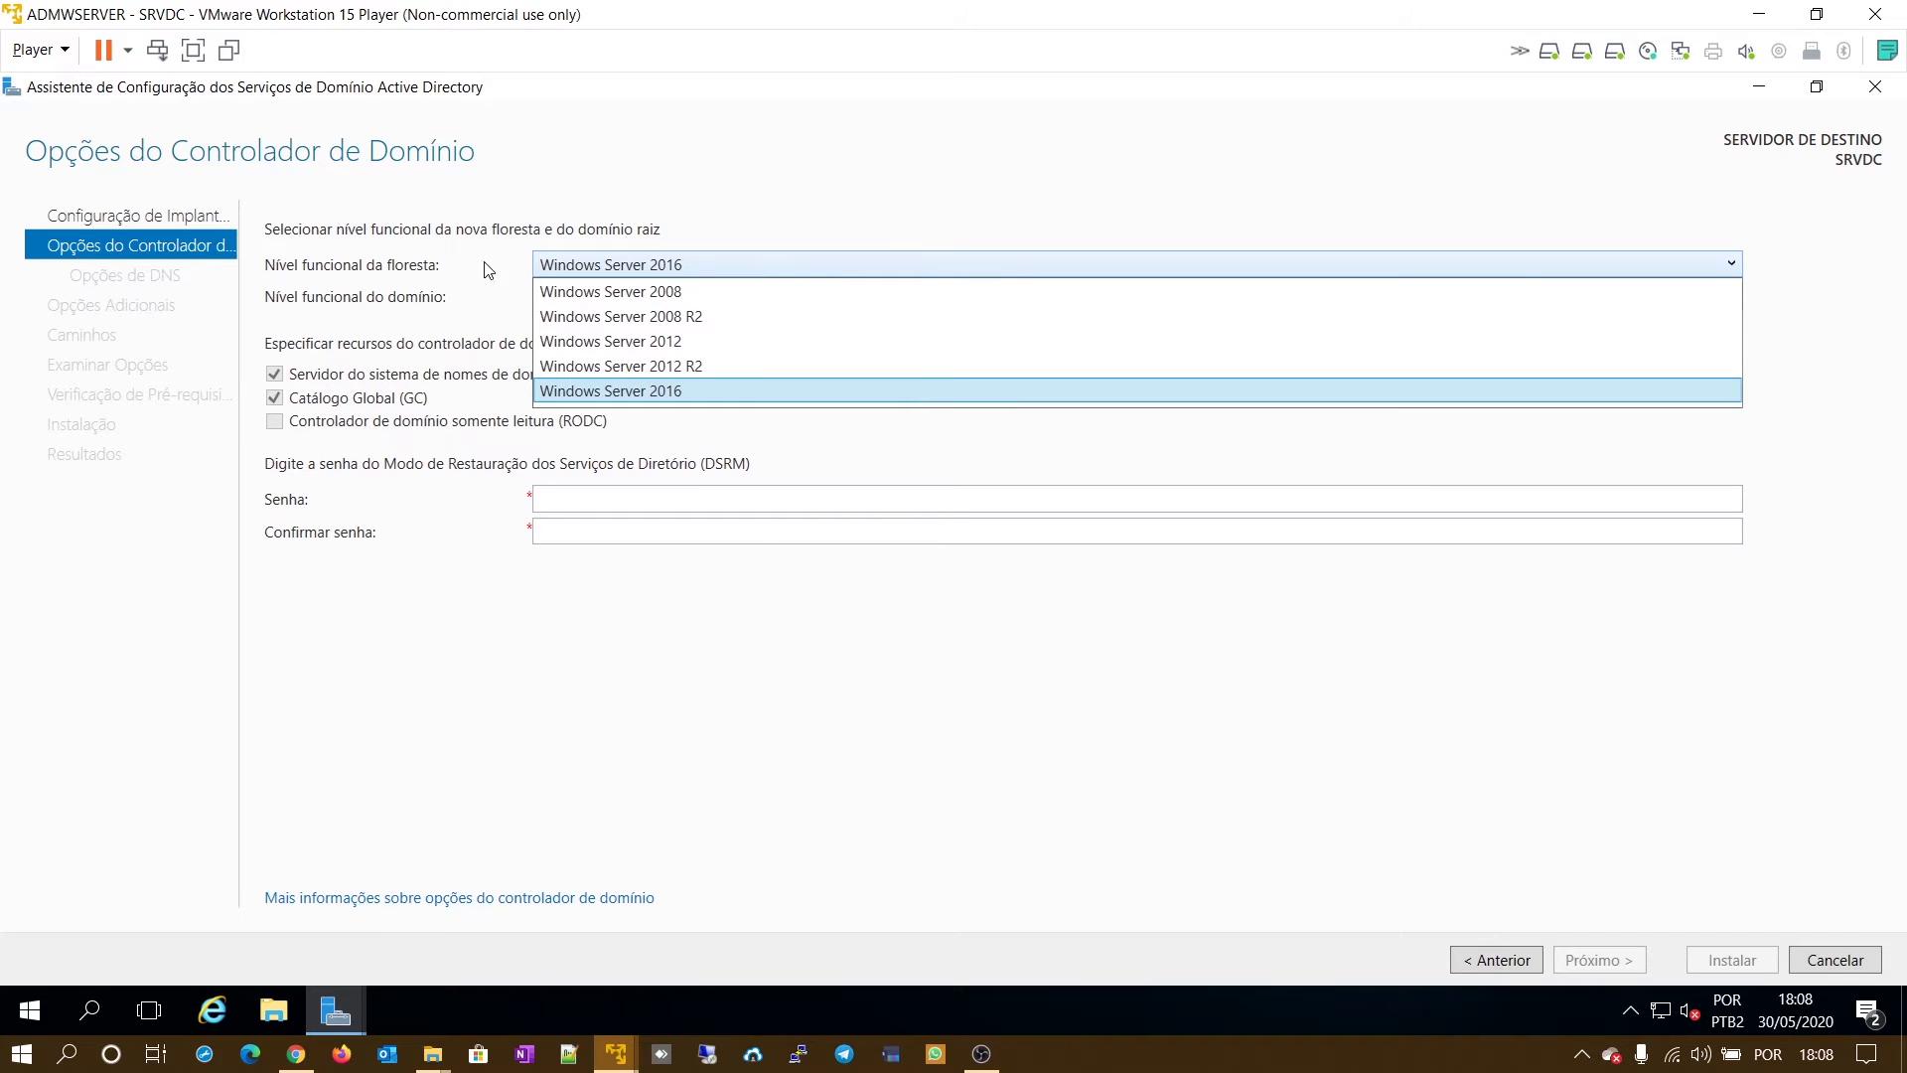
{"action": "left_click", "coordinate": [671, 363]}
{"action": "left_click", "coordinate": [741, 298]}
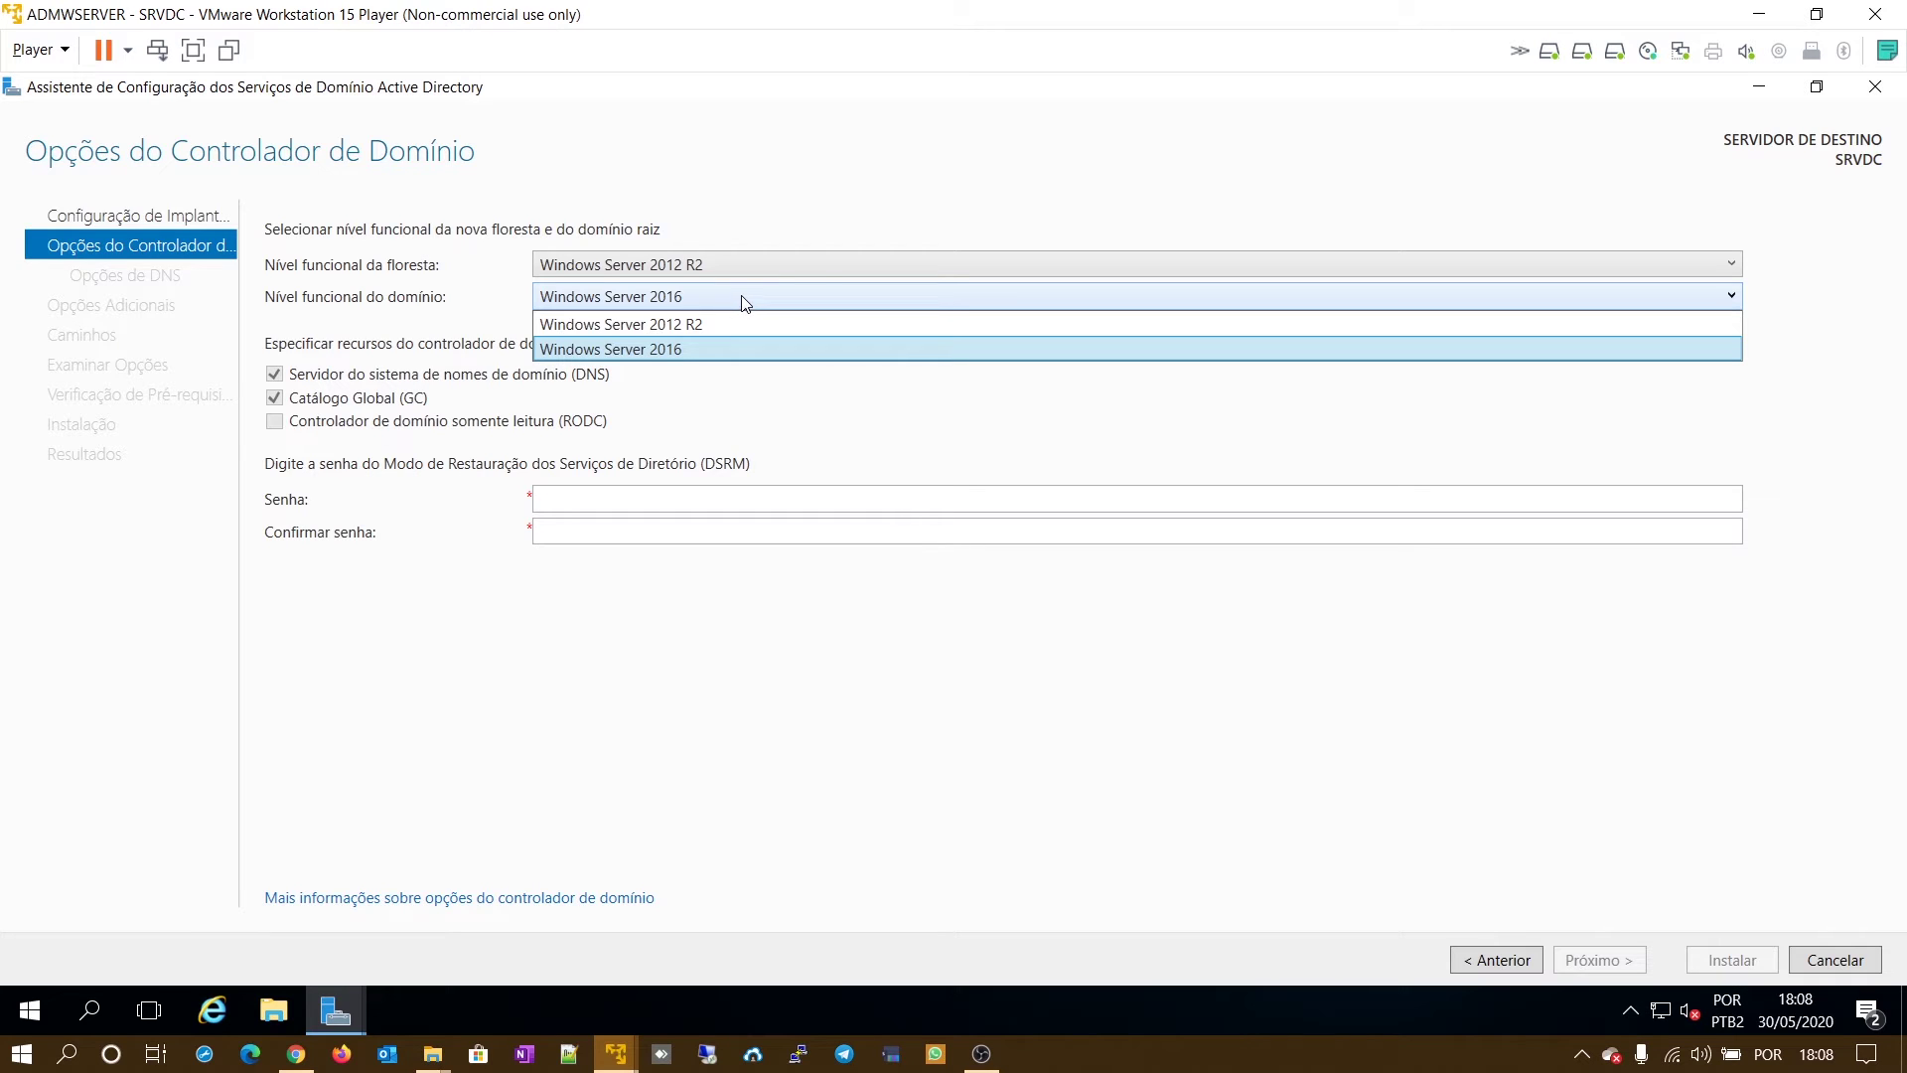
{"action": "left_click", "coordinate": [791, 275]}
{"action": "left_click", "coordinate": [789, 271]}
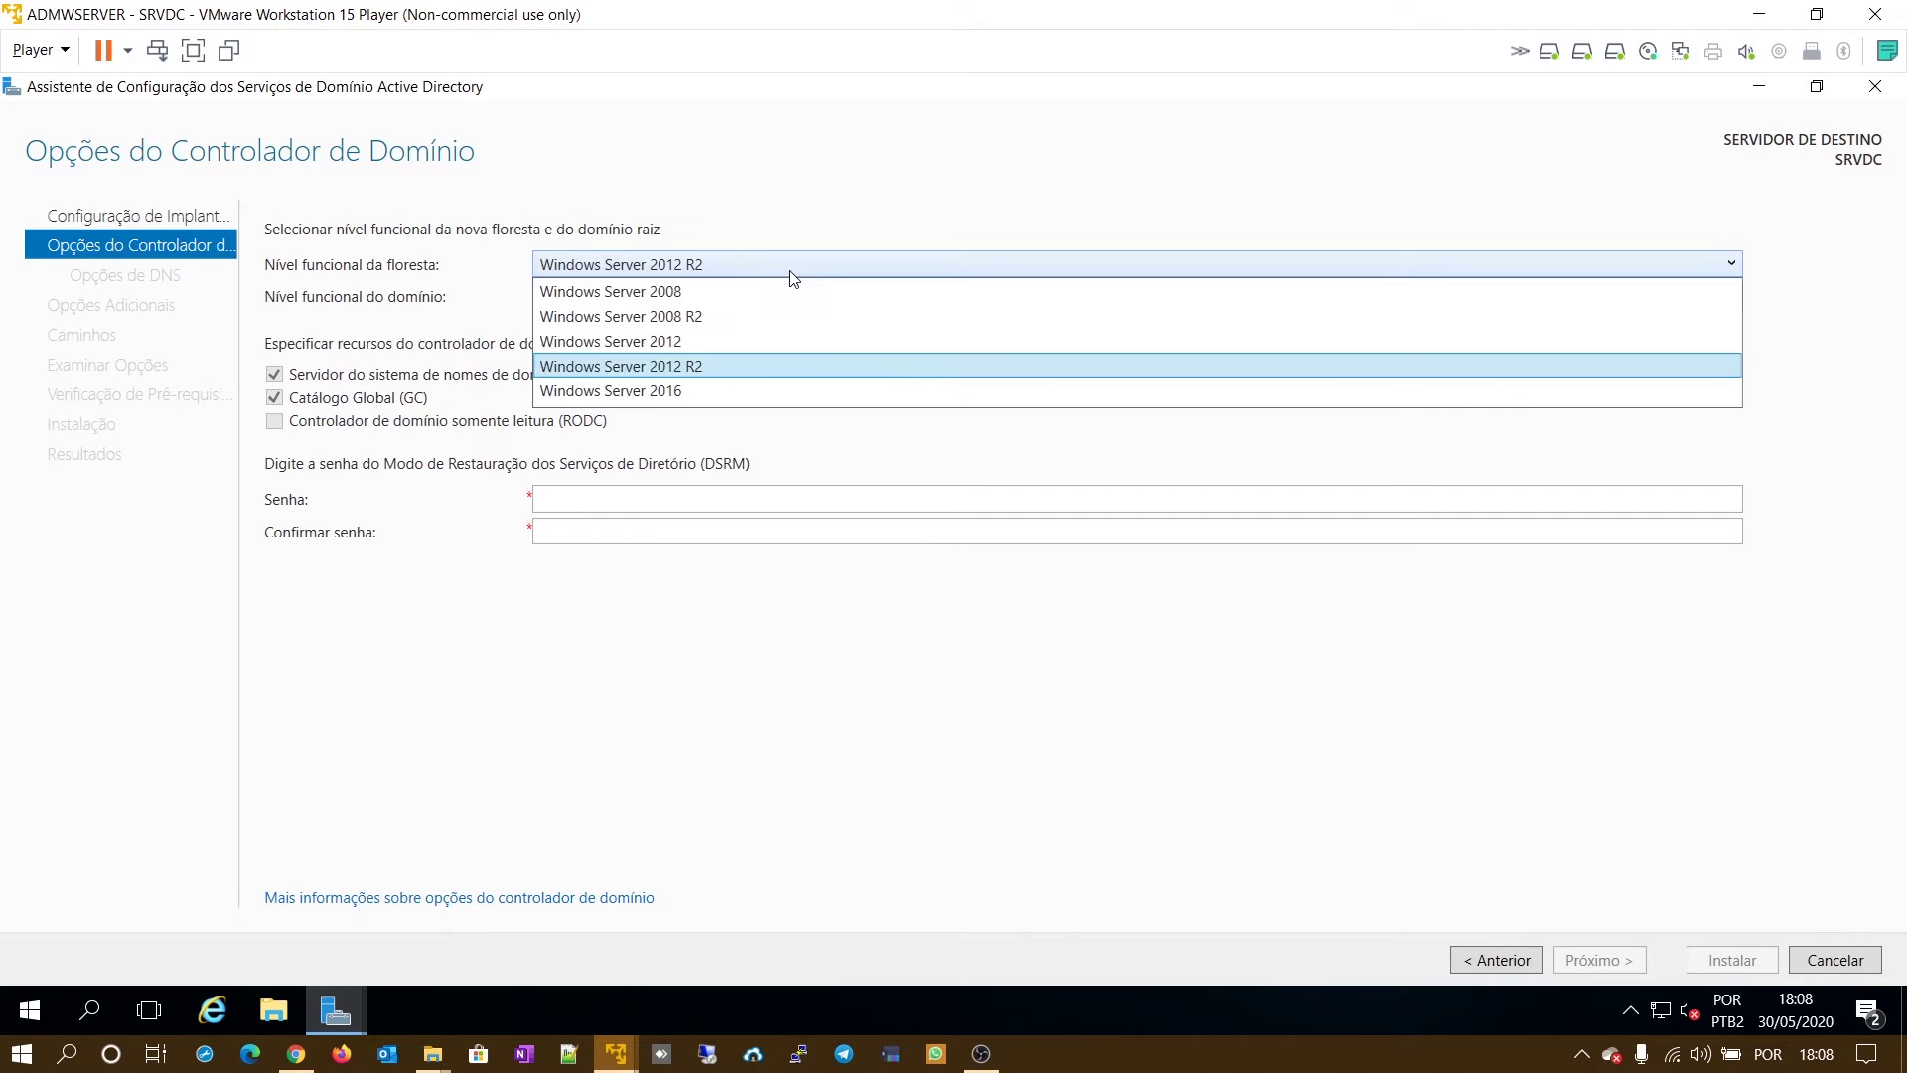
{"action": "left_click", "coordinate": [707, 392]}
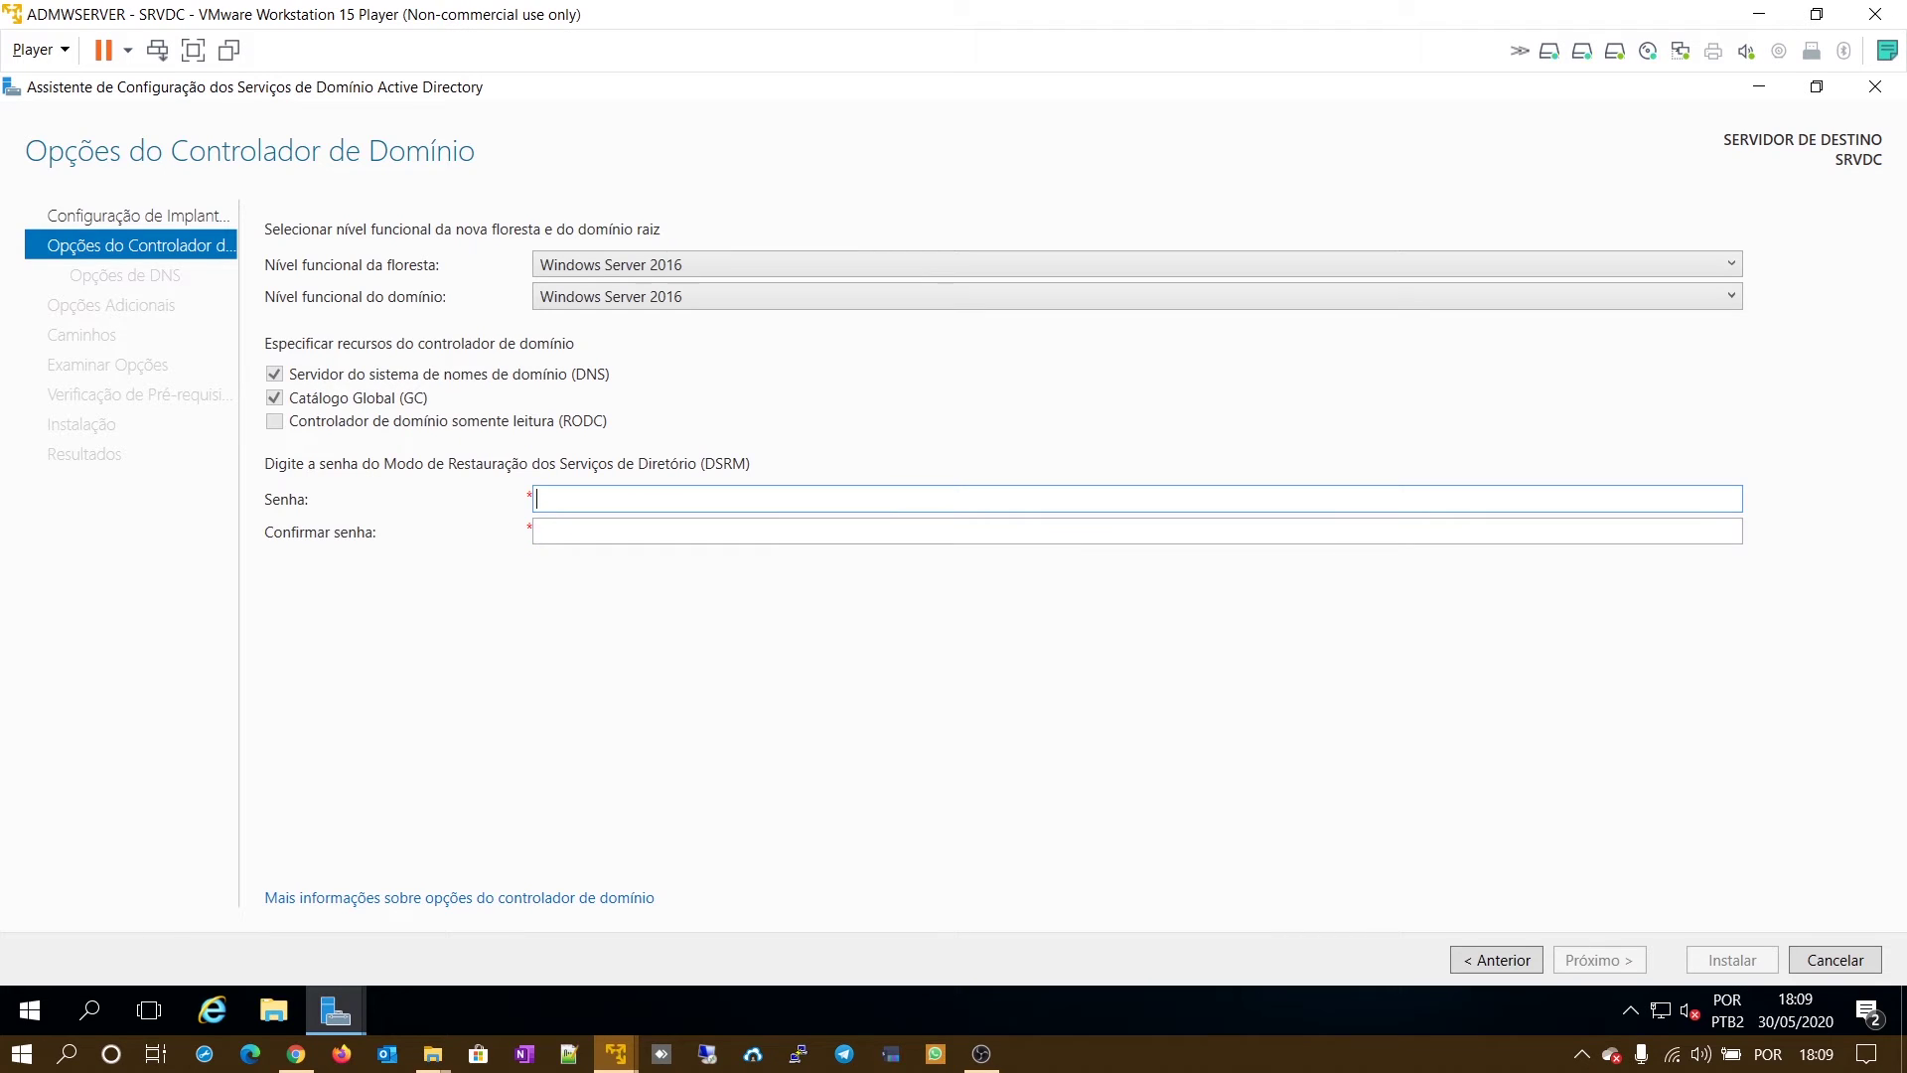
- Enter and confirm the DSRM password, then accept the default DNS delegation setting and NetBIOS domain name to reach the paths page
{"action": "type", "text": "••••••••"}
{"action": "left_click", "coordinate": [536, 532]}
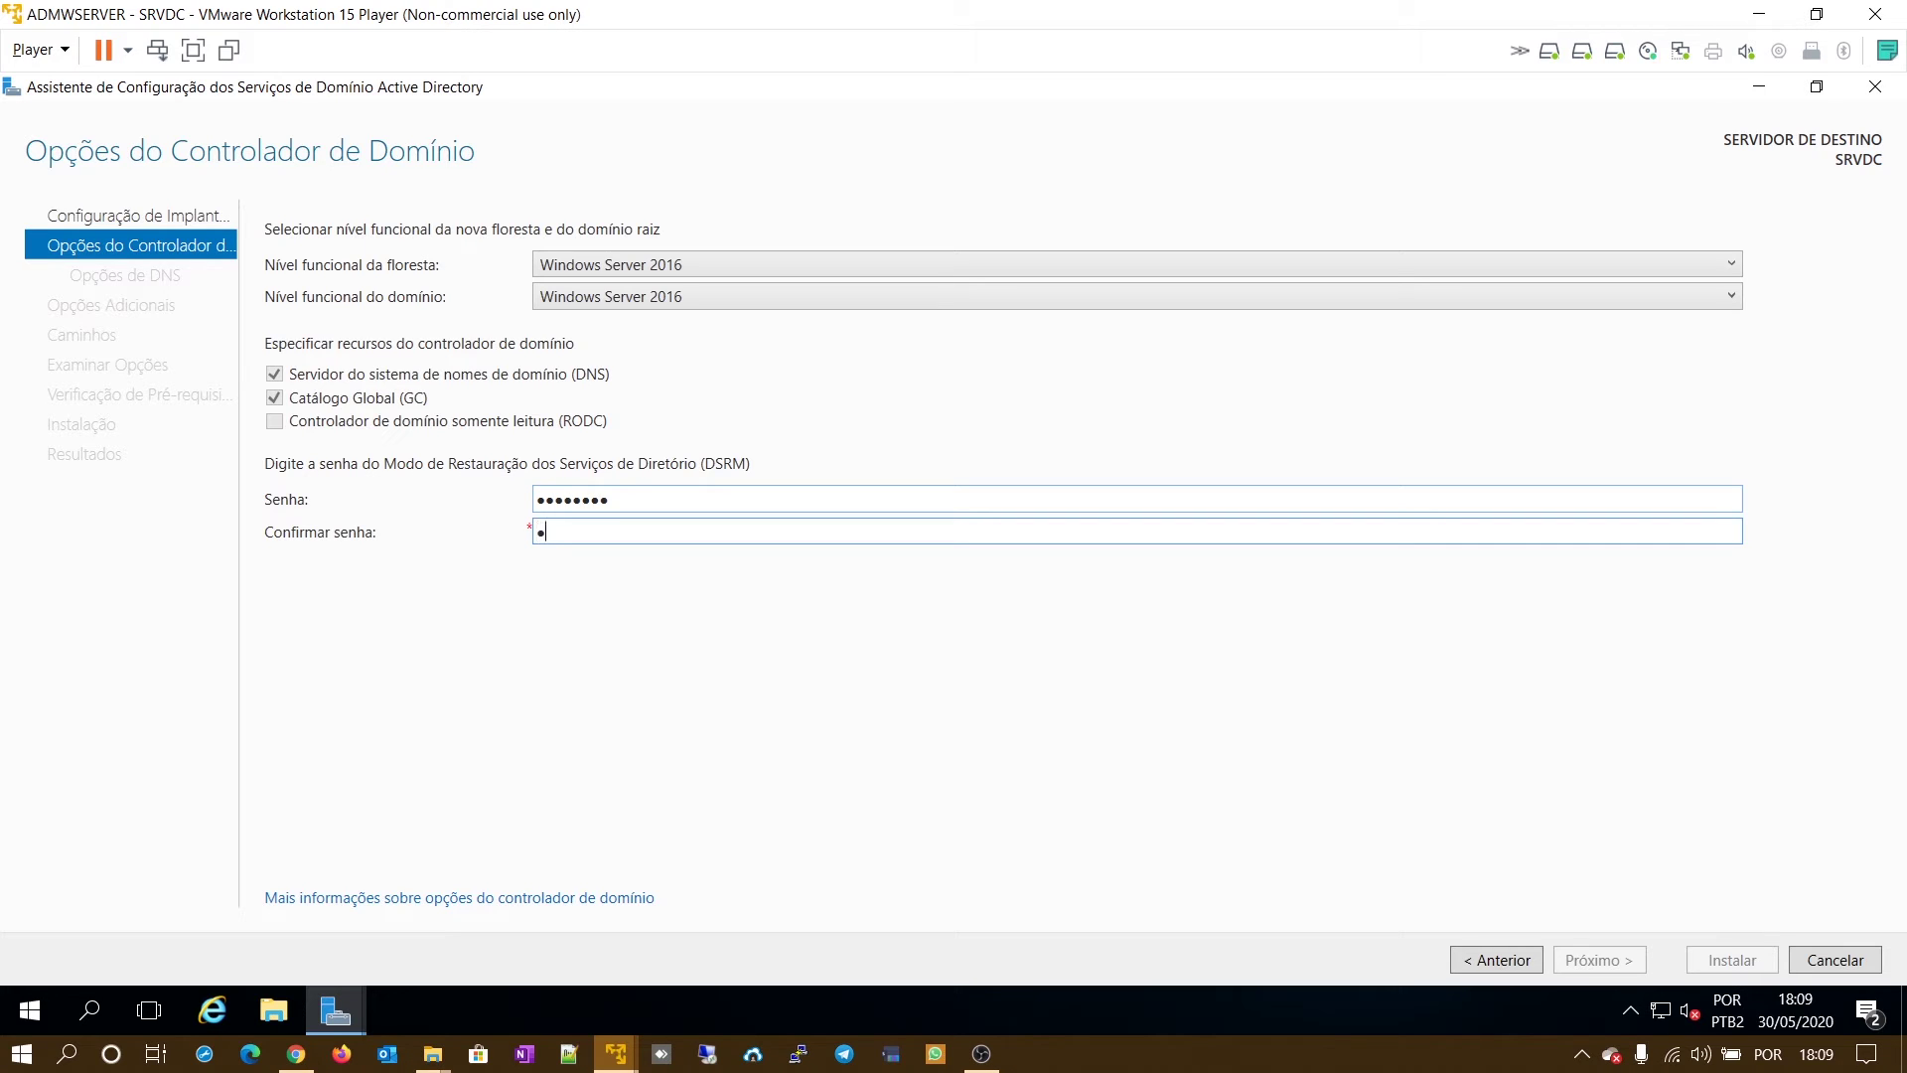
{"action": "type", "text": "•••"}
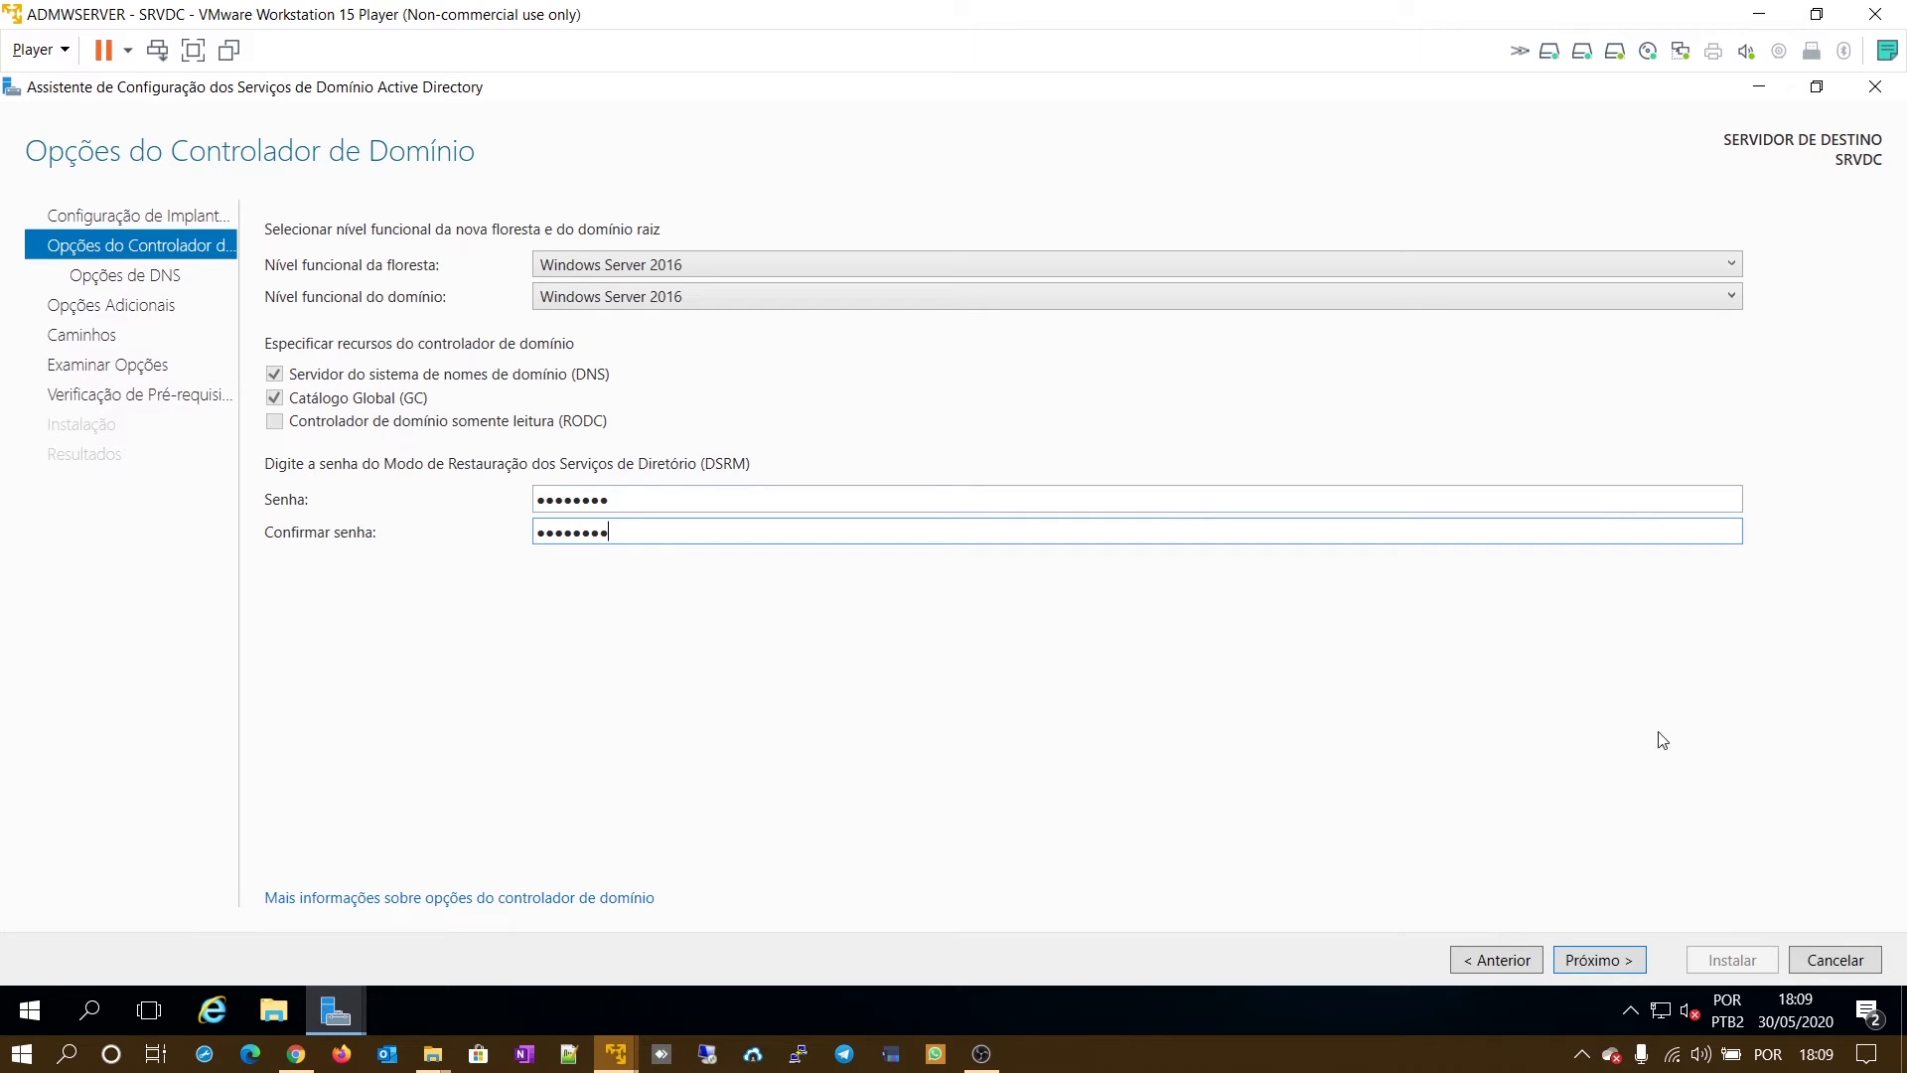
{"action": "left_click", "coordinate": [1598, 959]}
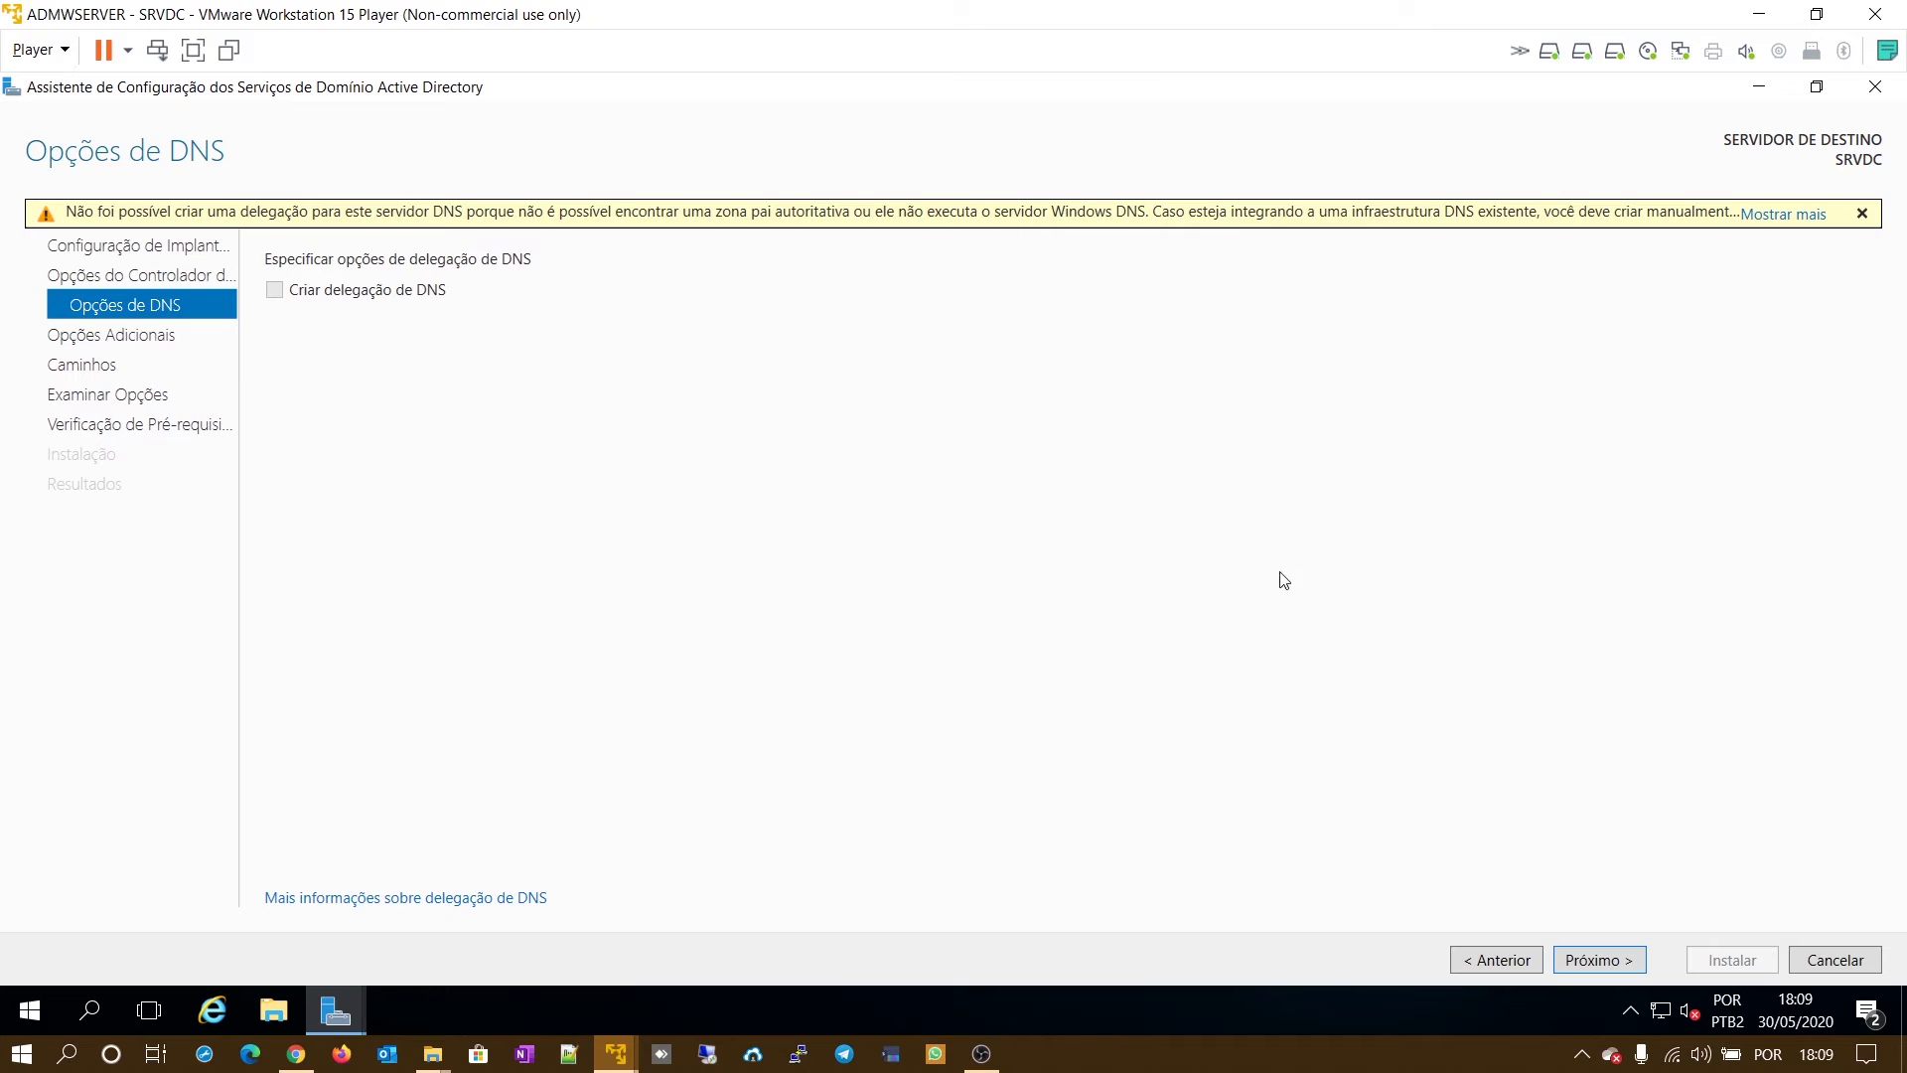
{"action": "left_click", "coordinate": [1630, 978]}
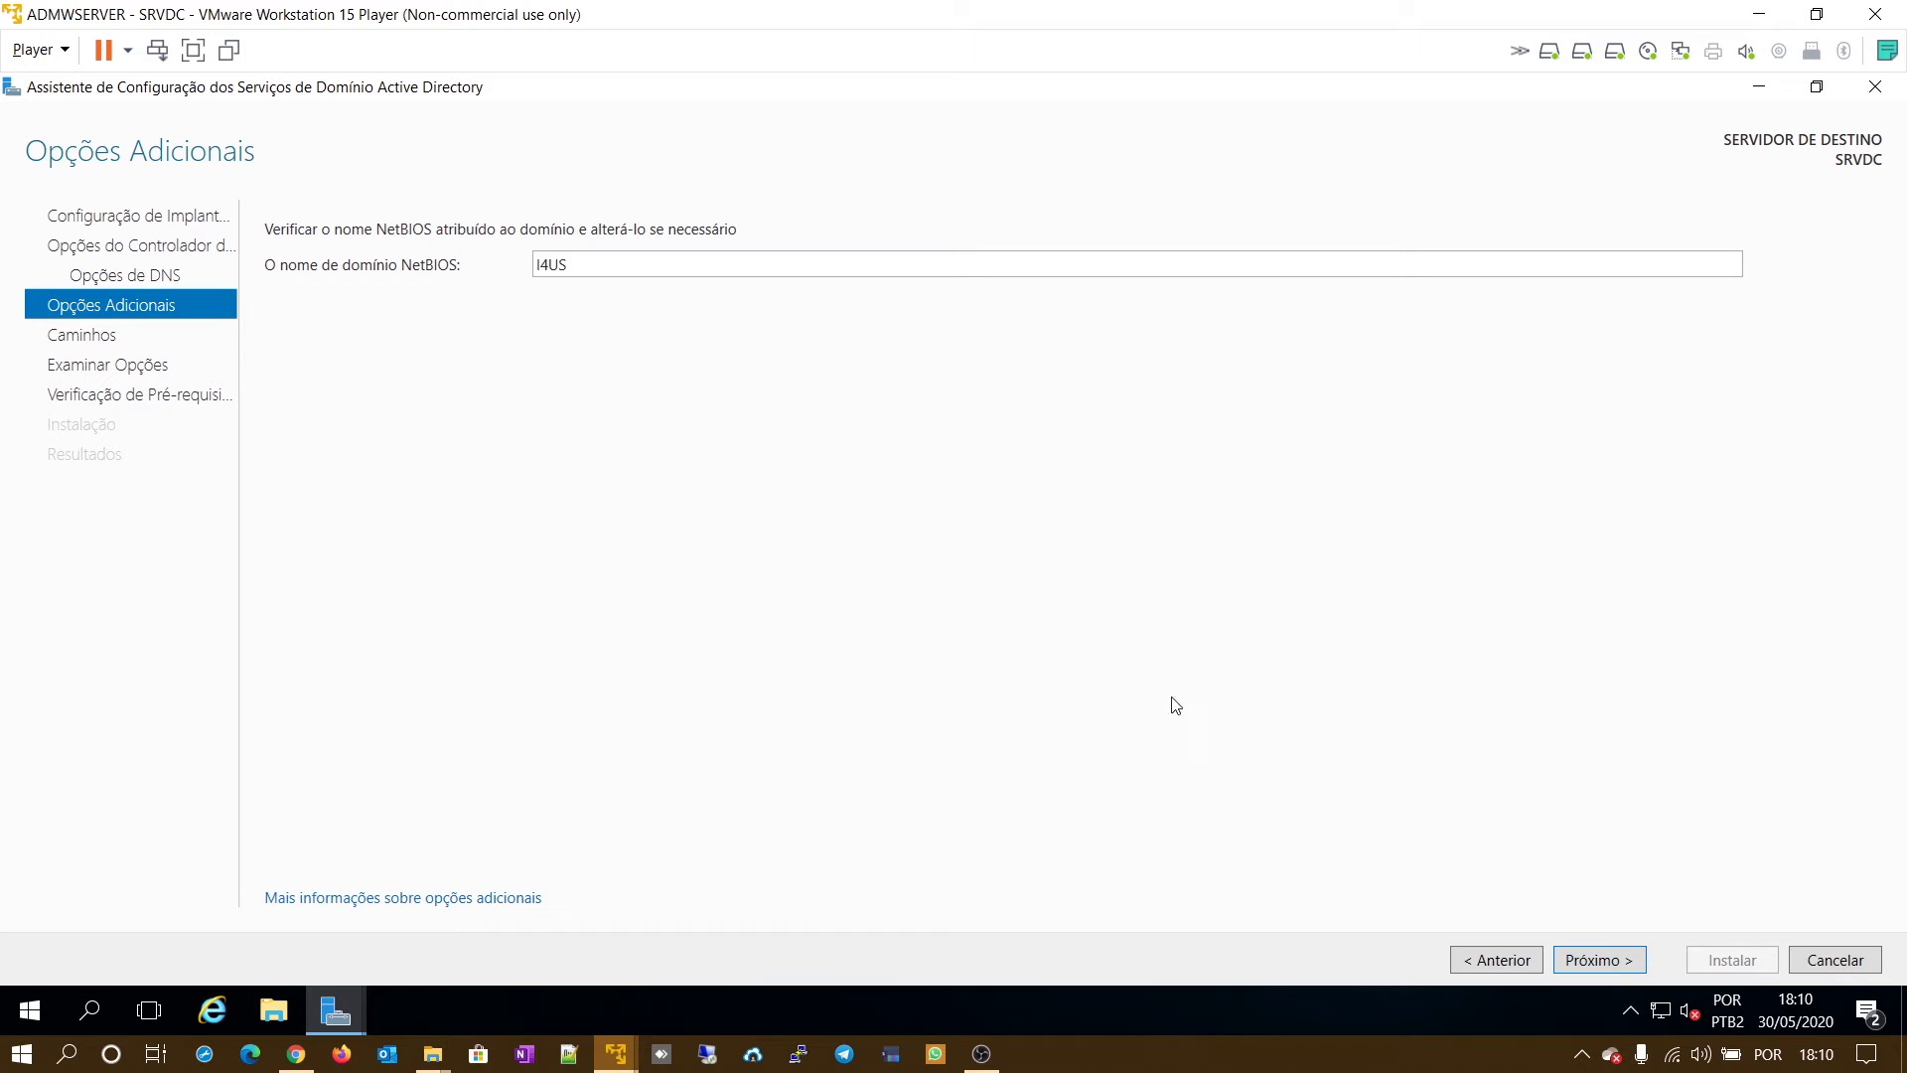
{"action": "left_click", "coordinate": [1602, 963]}
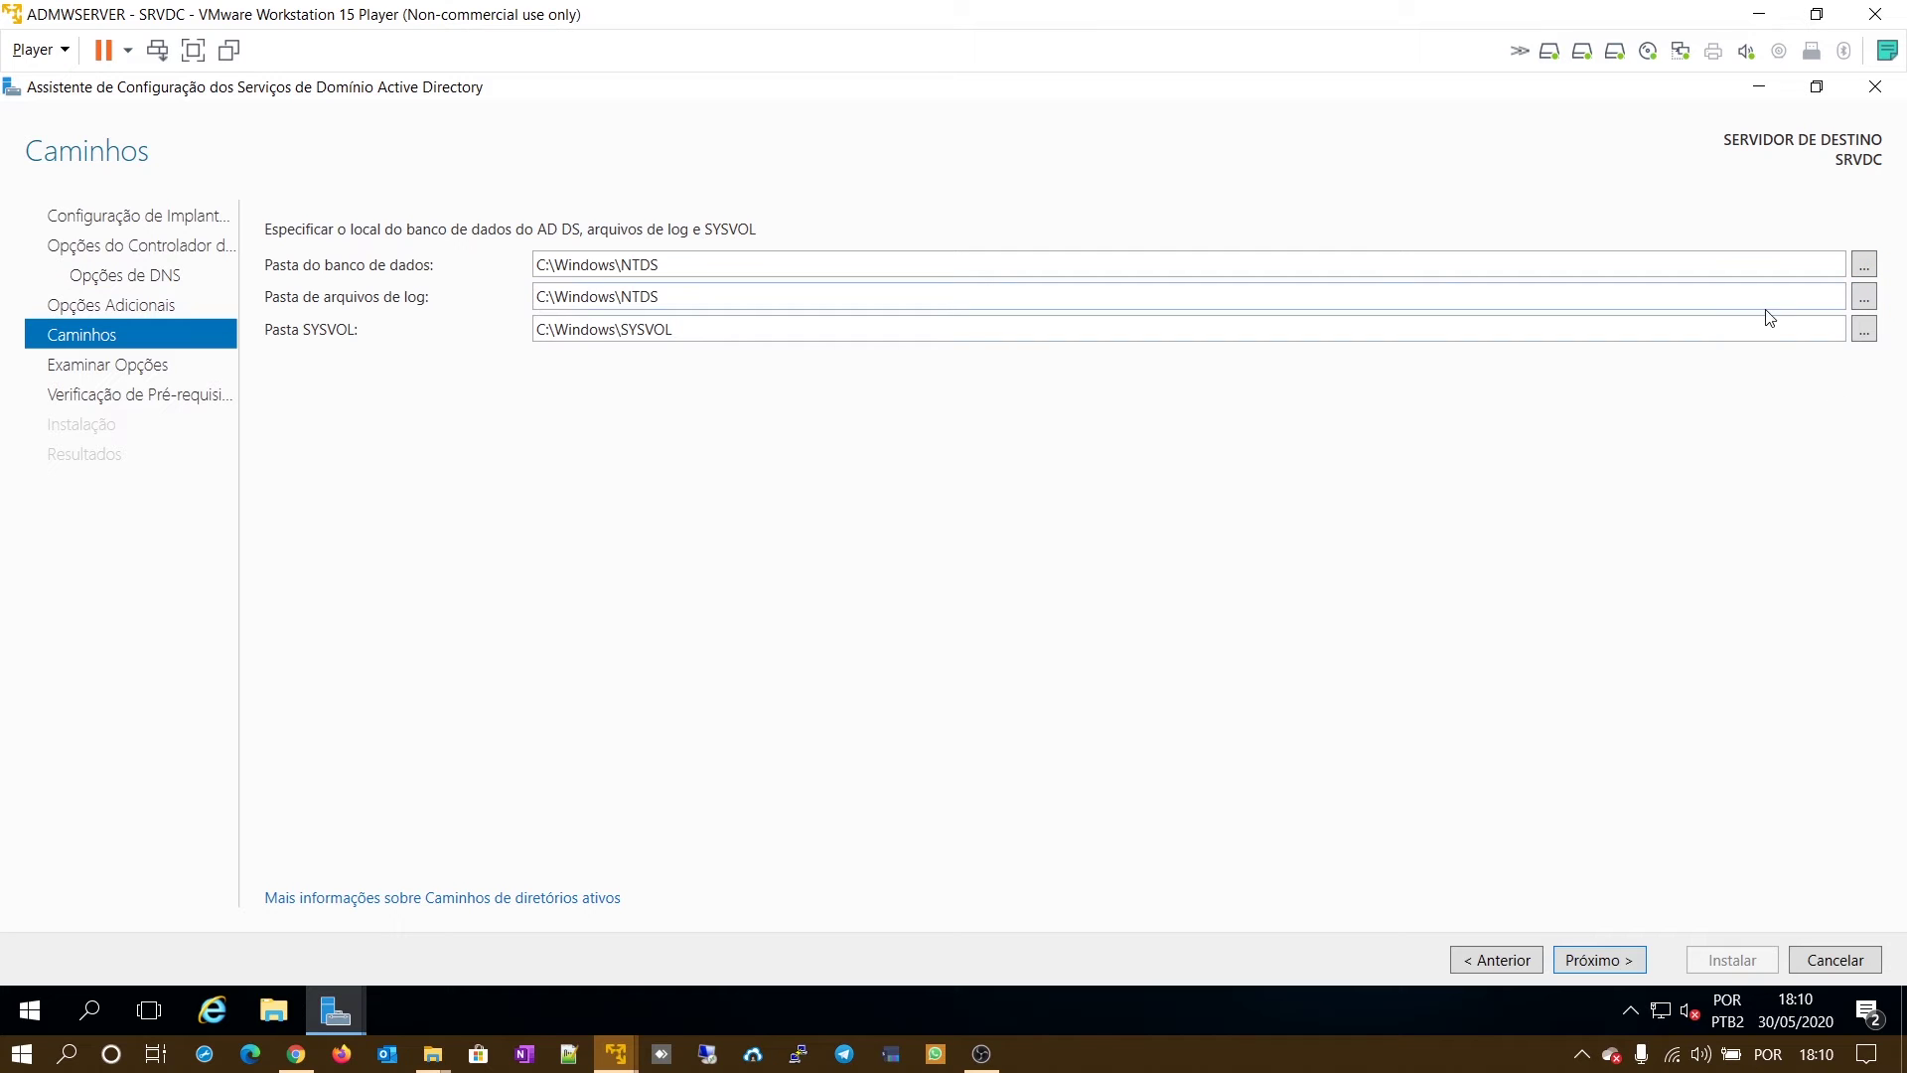
- Set the AD DS database folder to D:\I4USDC\NTDS by browsing to it on the DADOS drive
{"action": "left_click", "coordinate": [1864, 264]}
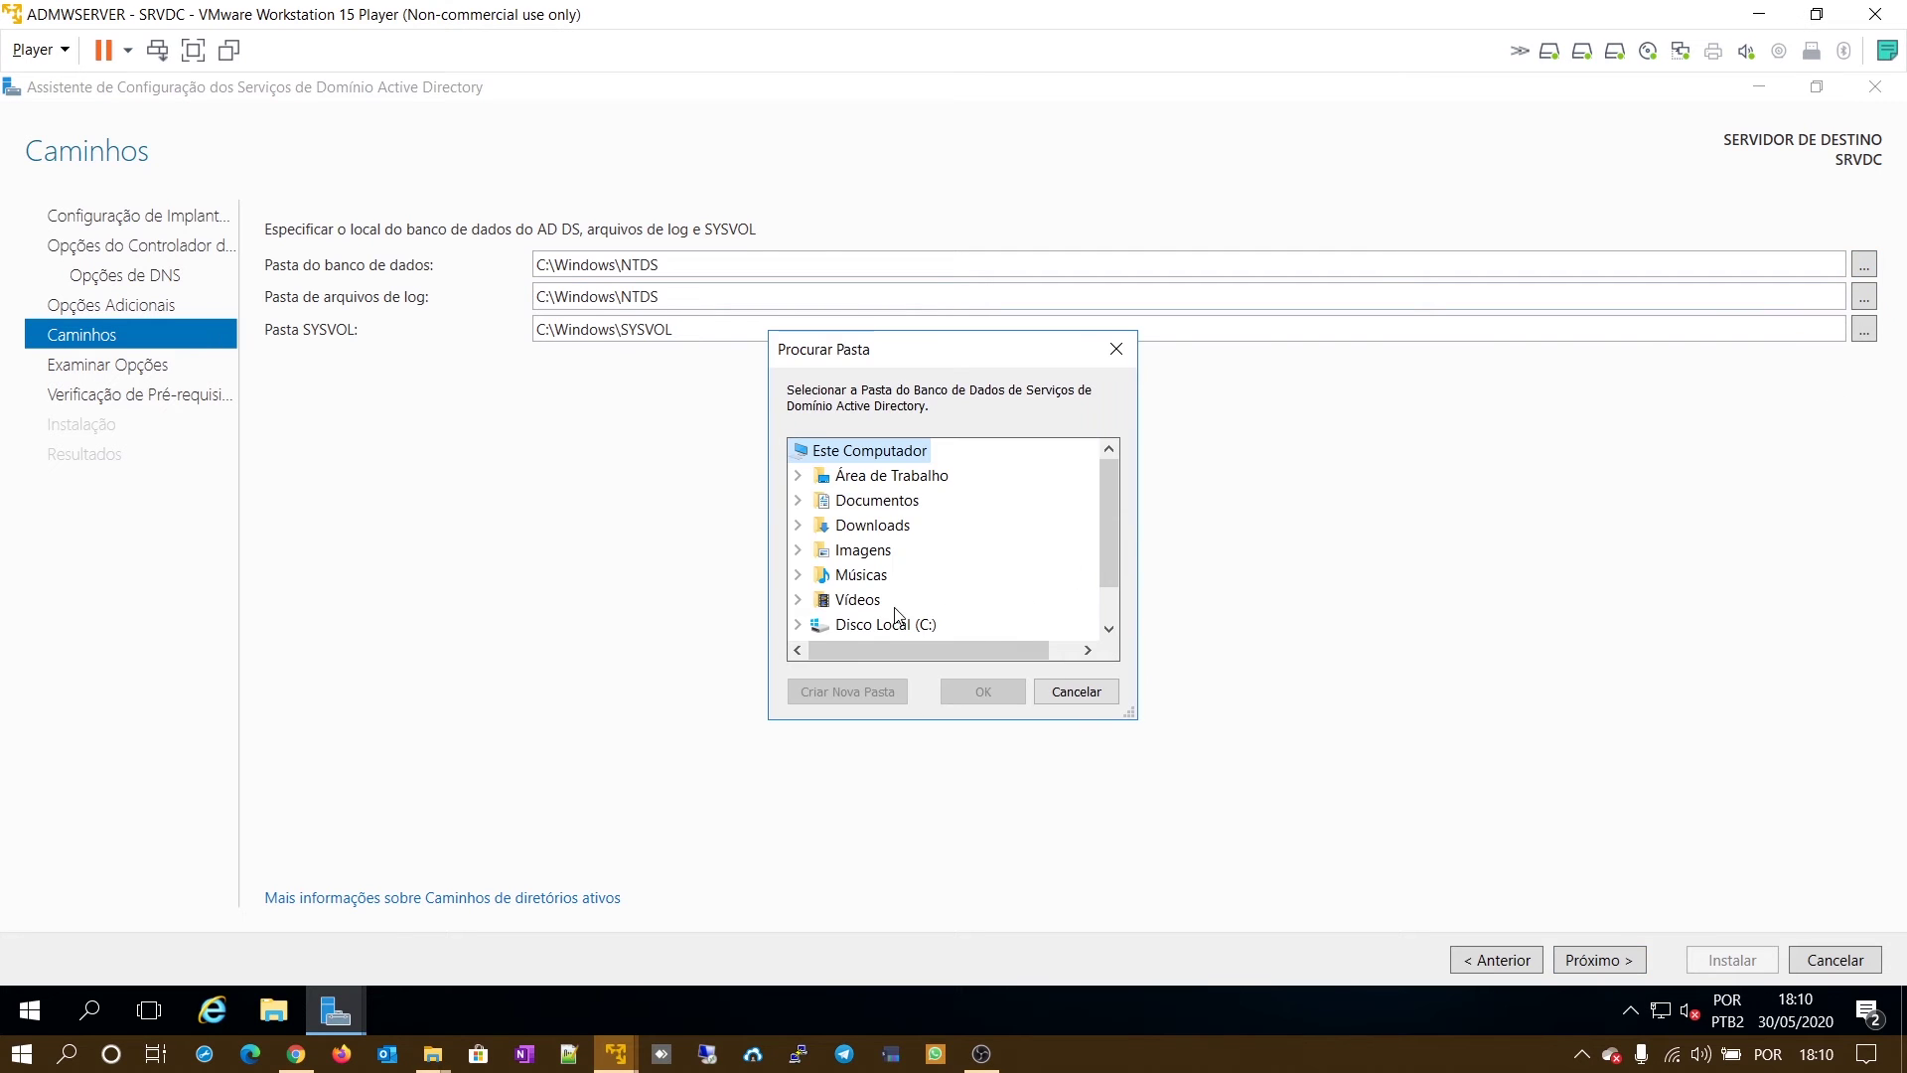
{"action": "scroll", "coordinate": [851, 616], "scroll_direction": "down", "scroll_amount": 1}
{"action": "left_click", "coordinate": [797, 599]}
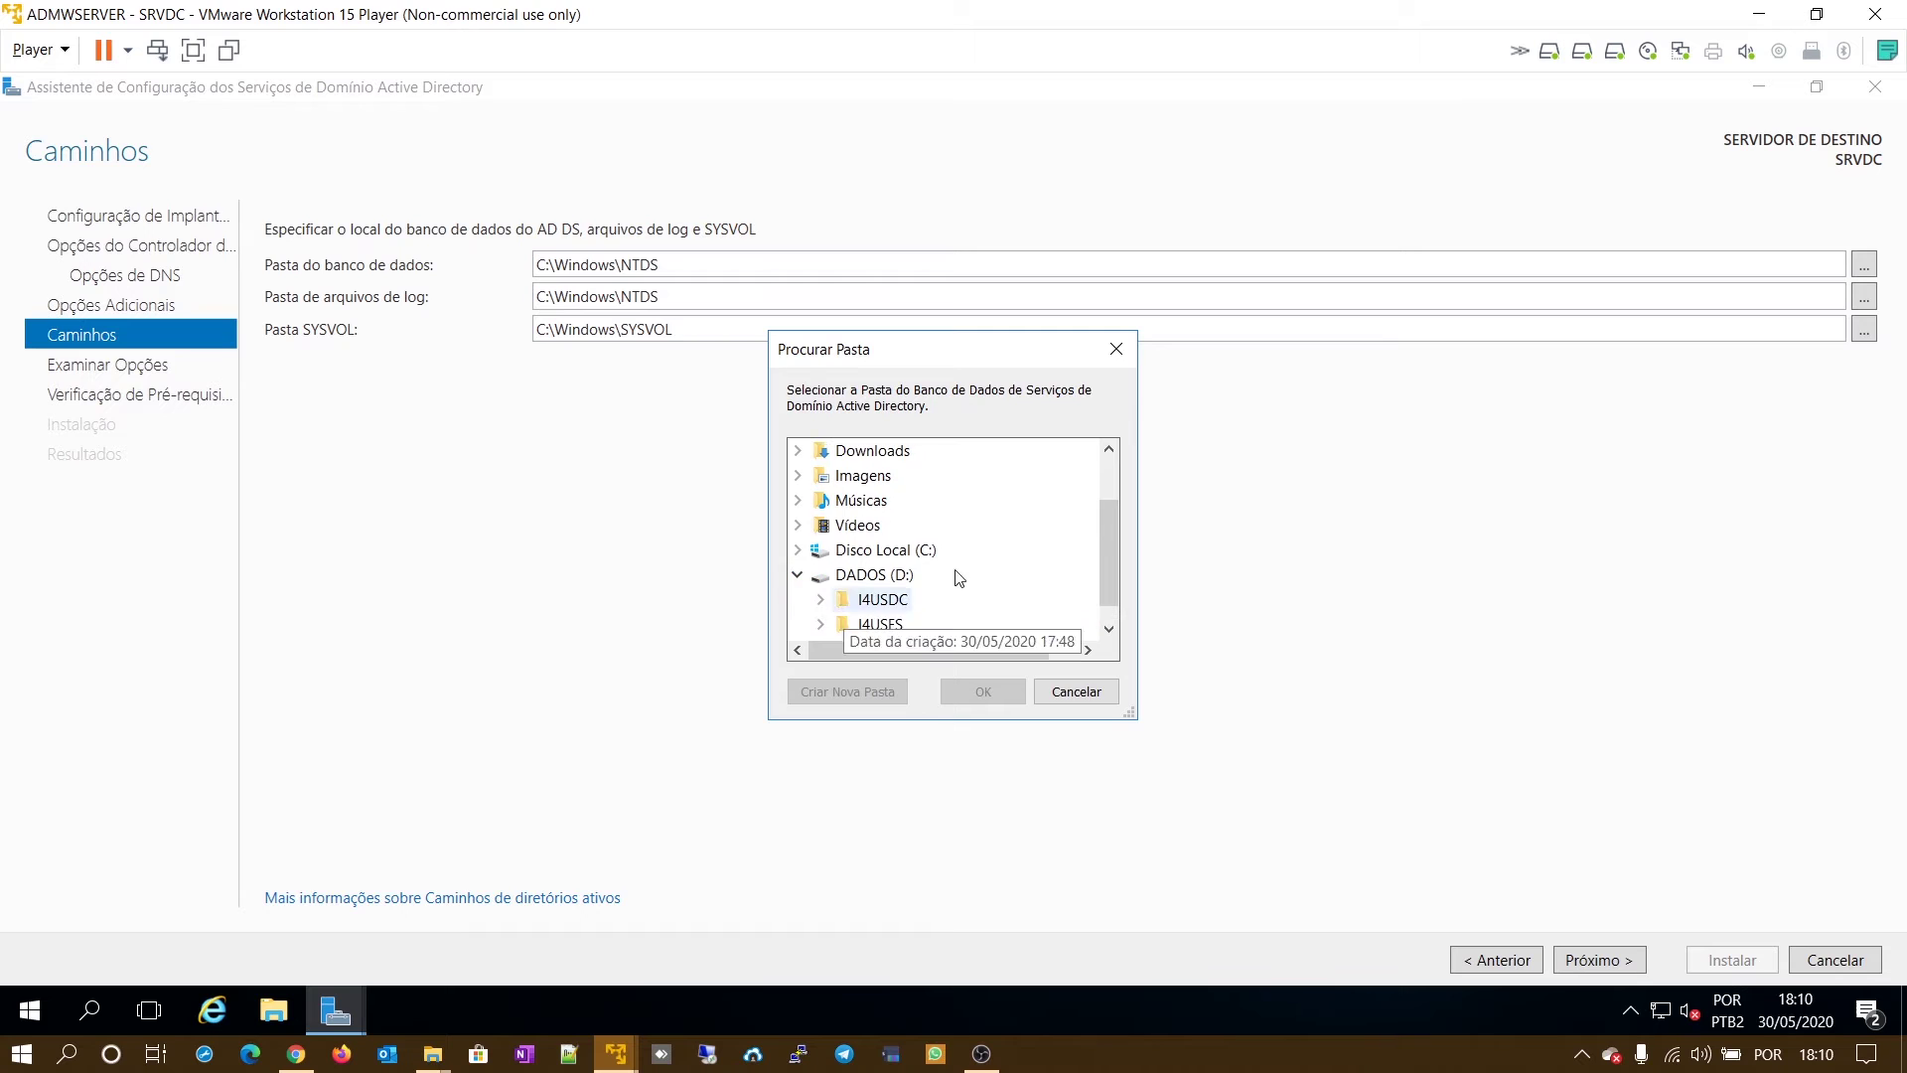
{"action": "double_click", "coordinate": [901, 576]}
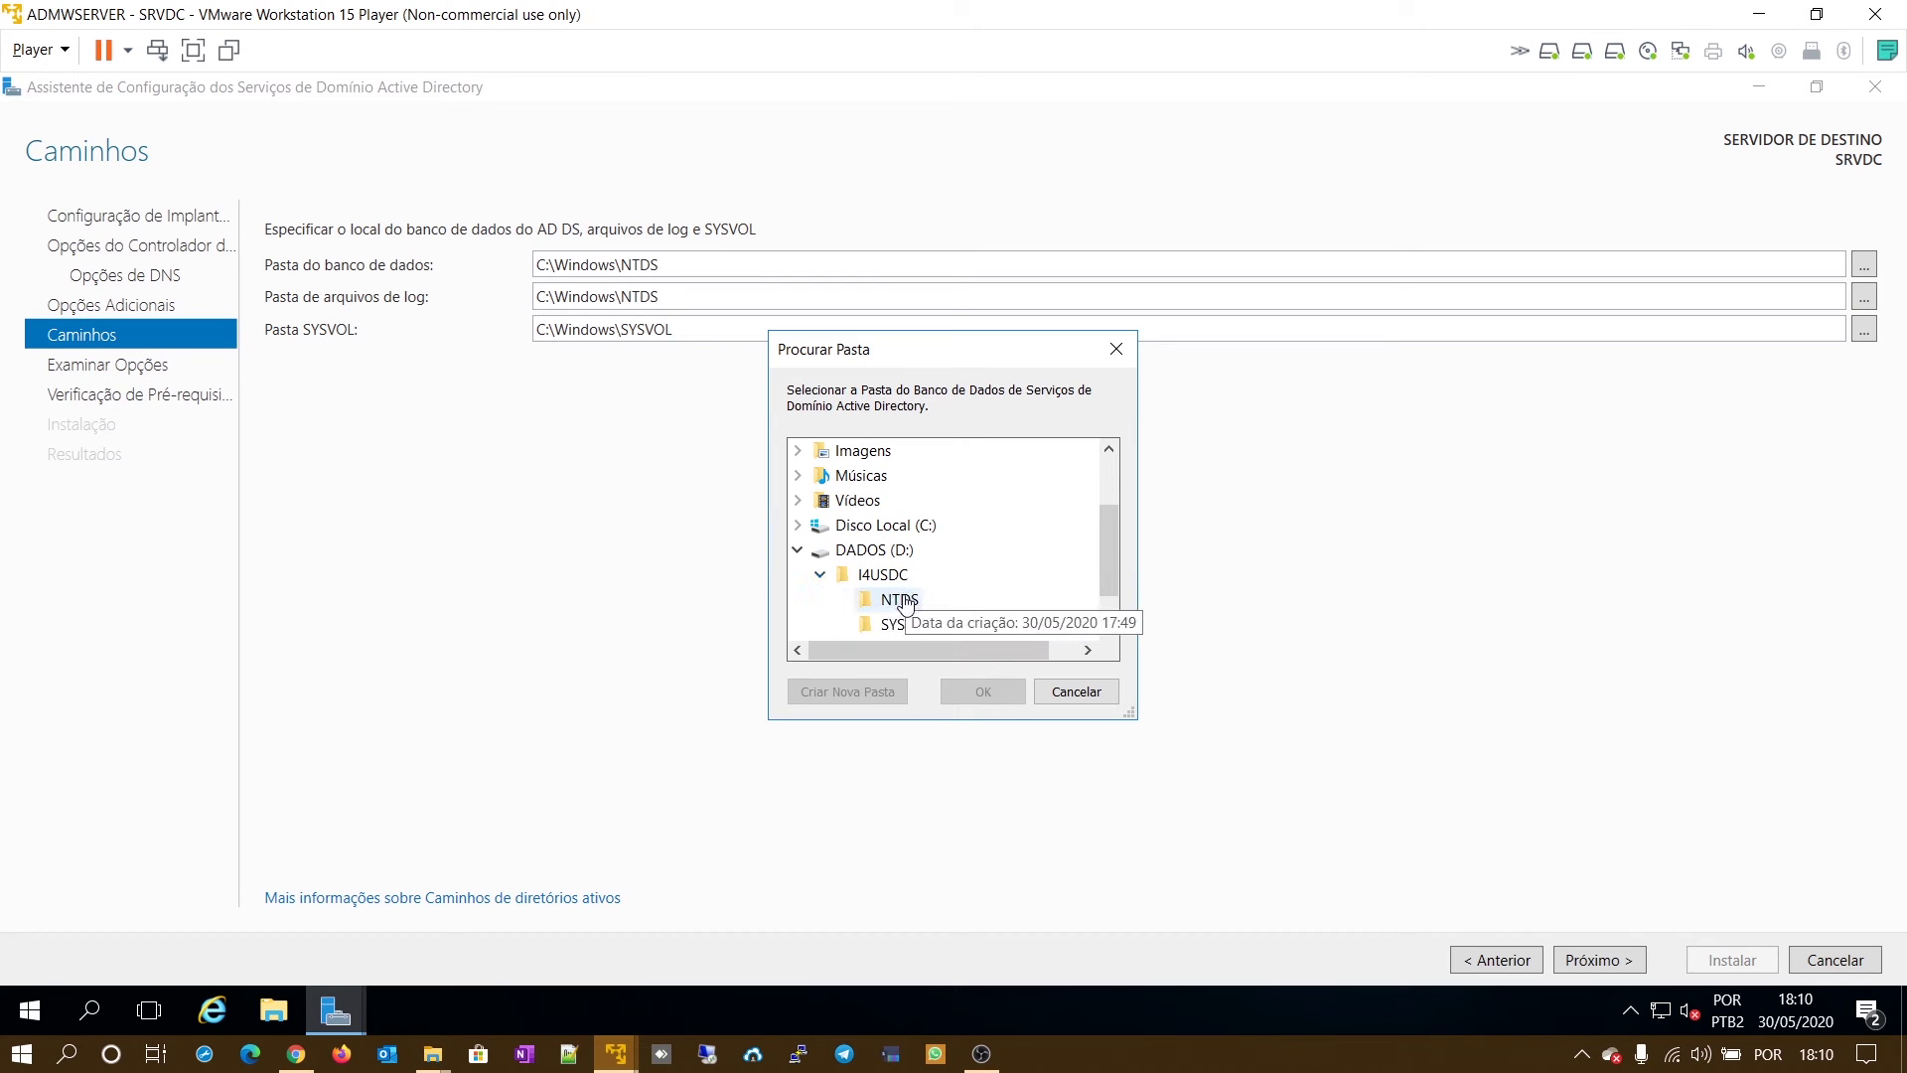
{"action": "left_click", "coordinate": [899, 601]}
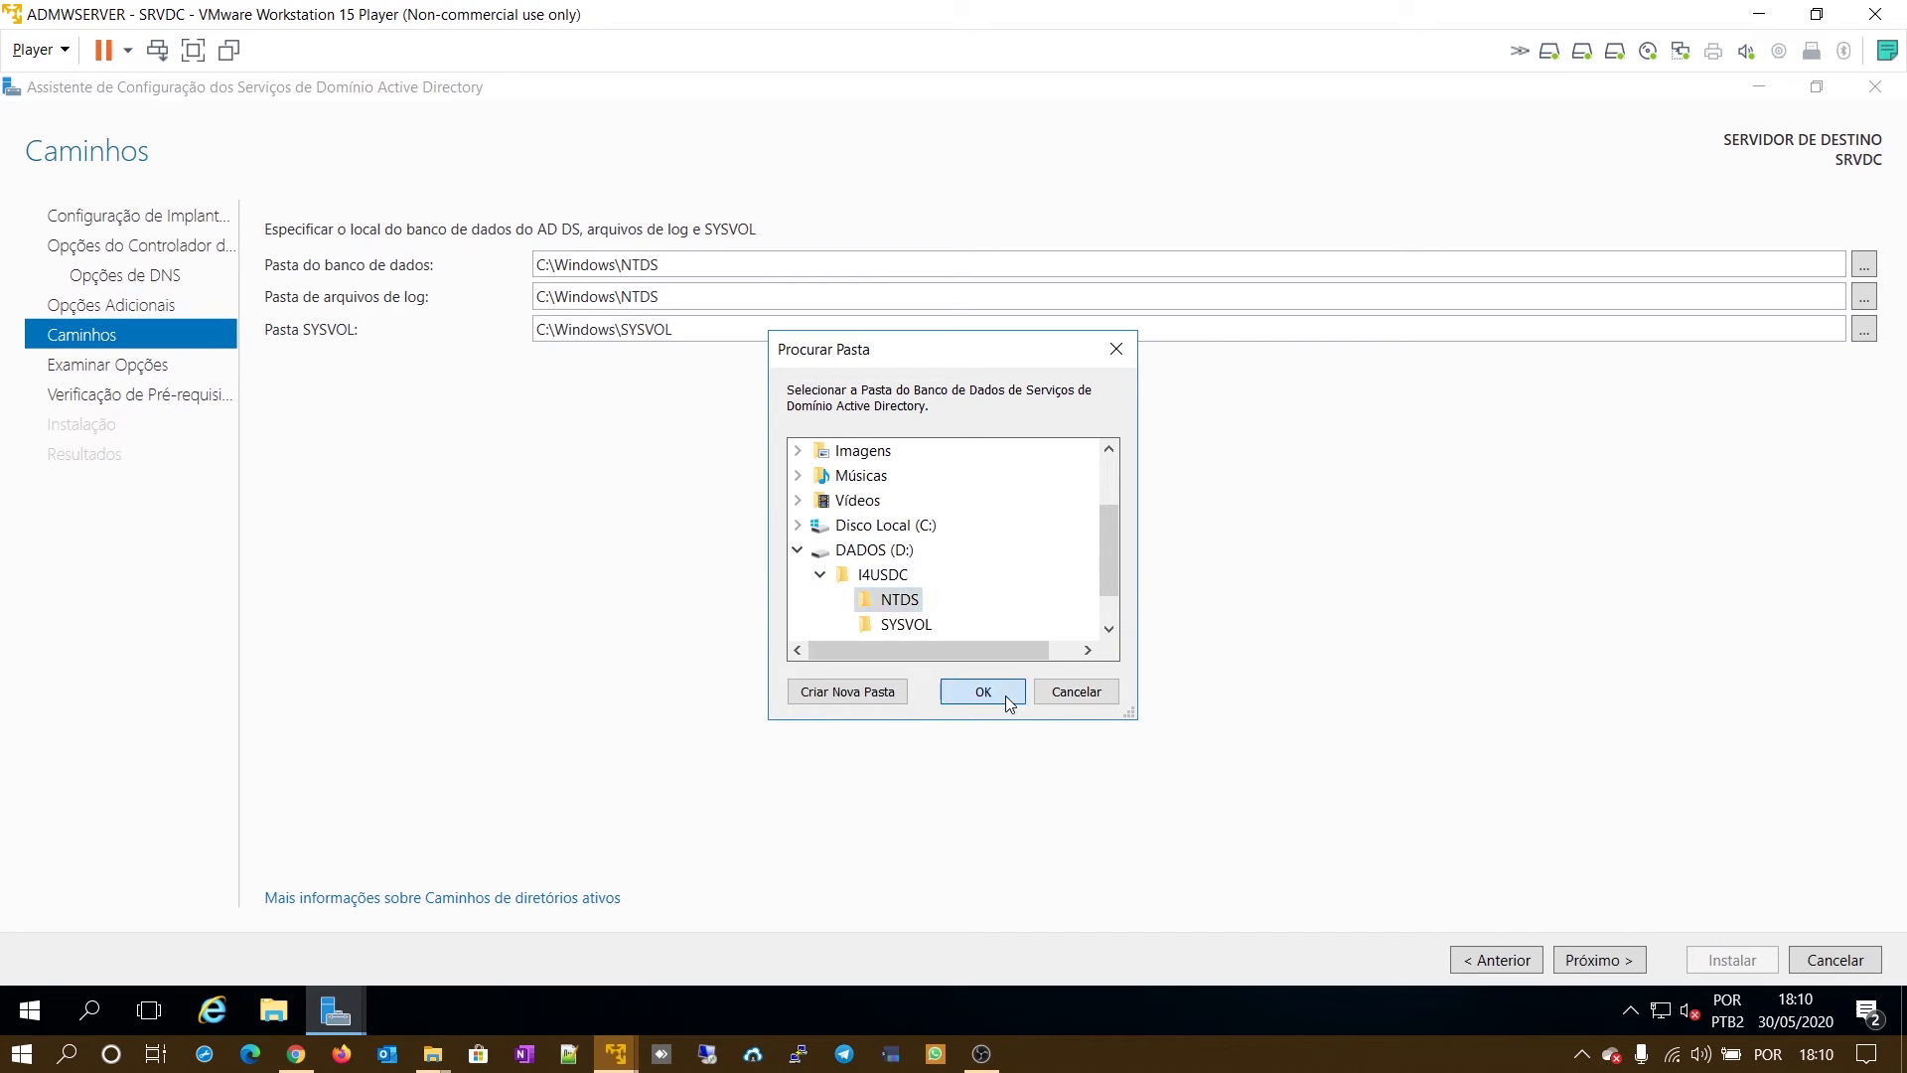
{"action": "left_click", "coordinate": [1010, 695]}
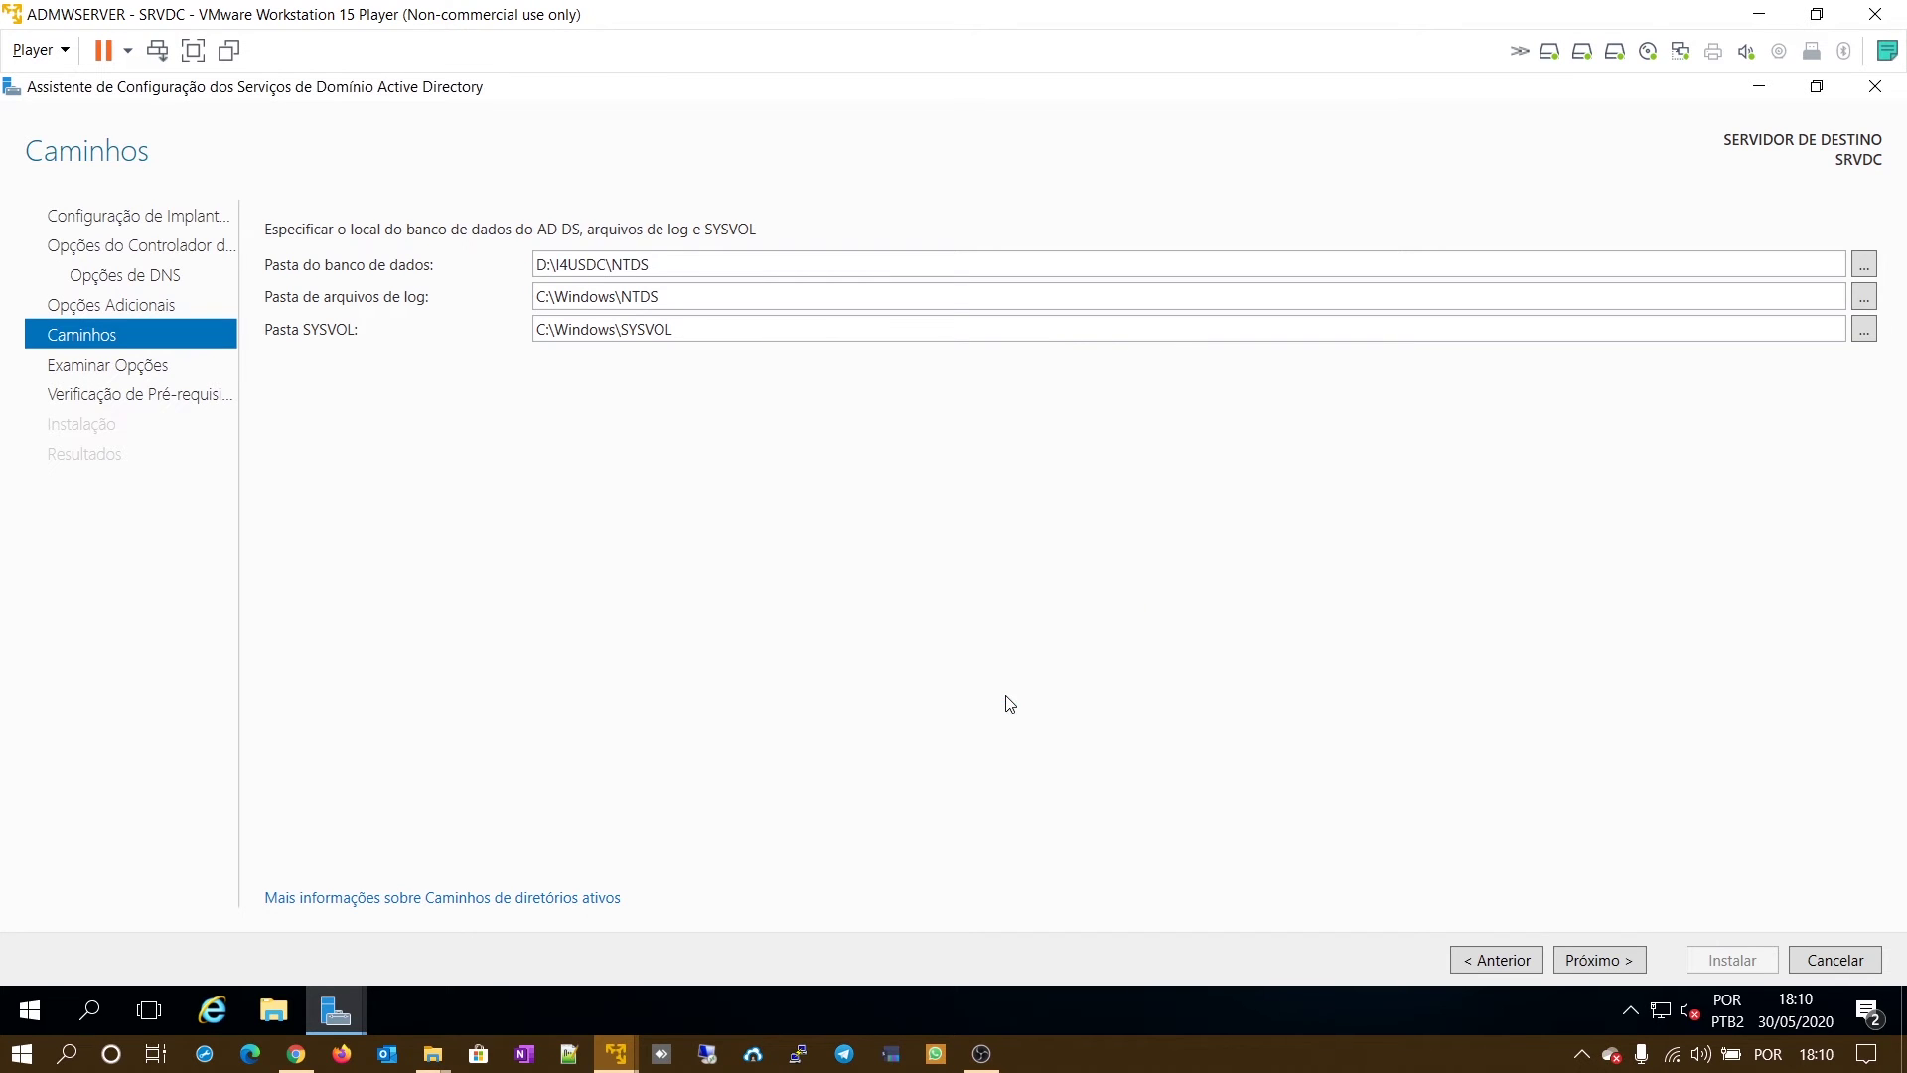
- Set the AD DS log files folder to D:\I4USDC\NTDS
{"action": "left_click", "coordinate": [1864, 297]}
{"action": "scroll", "coordinate": [1119, 537], "scroll_direction": "down", "scroll_amount": 1}
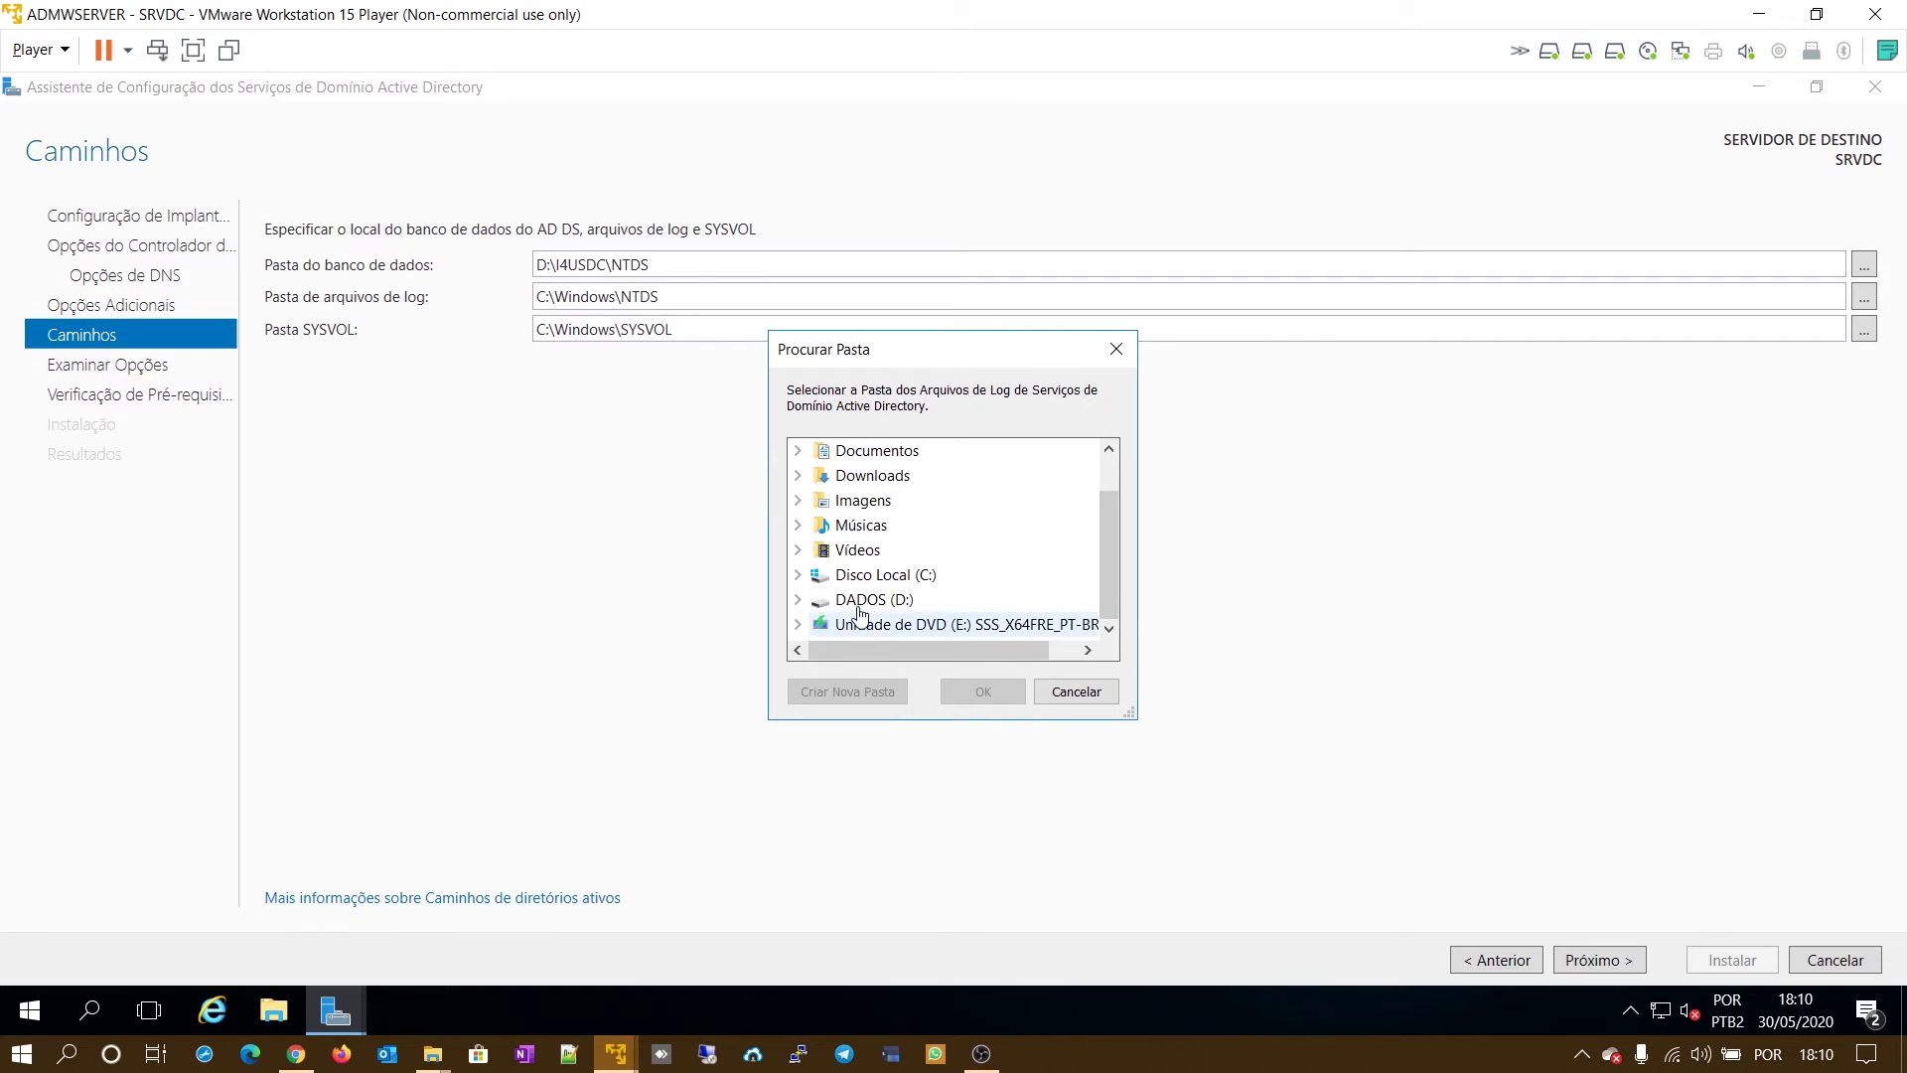
{"action": "left_click", "coordinate": [801, 601]}
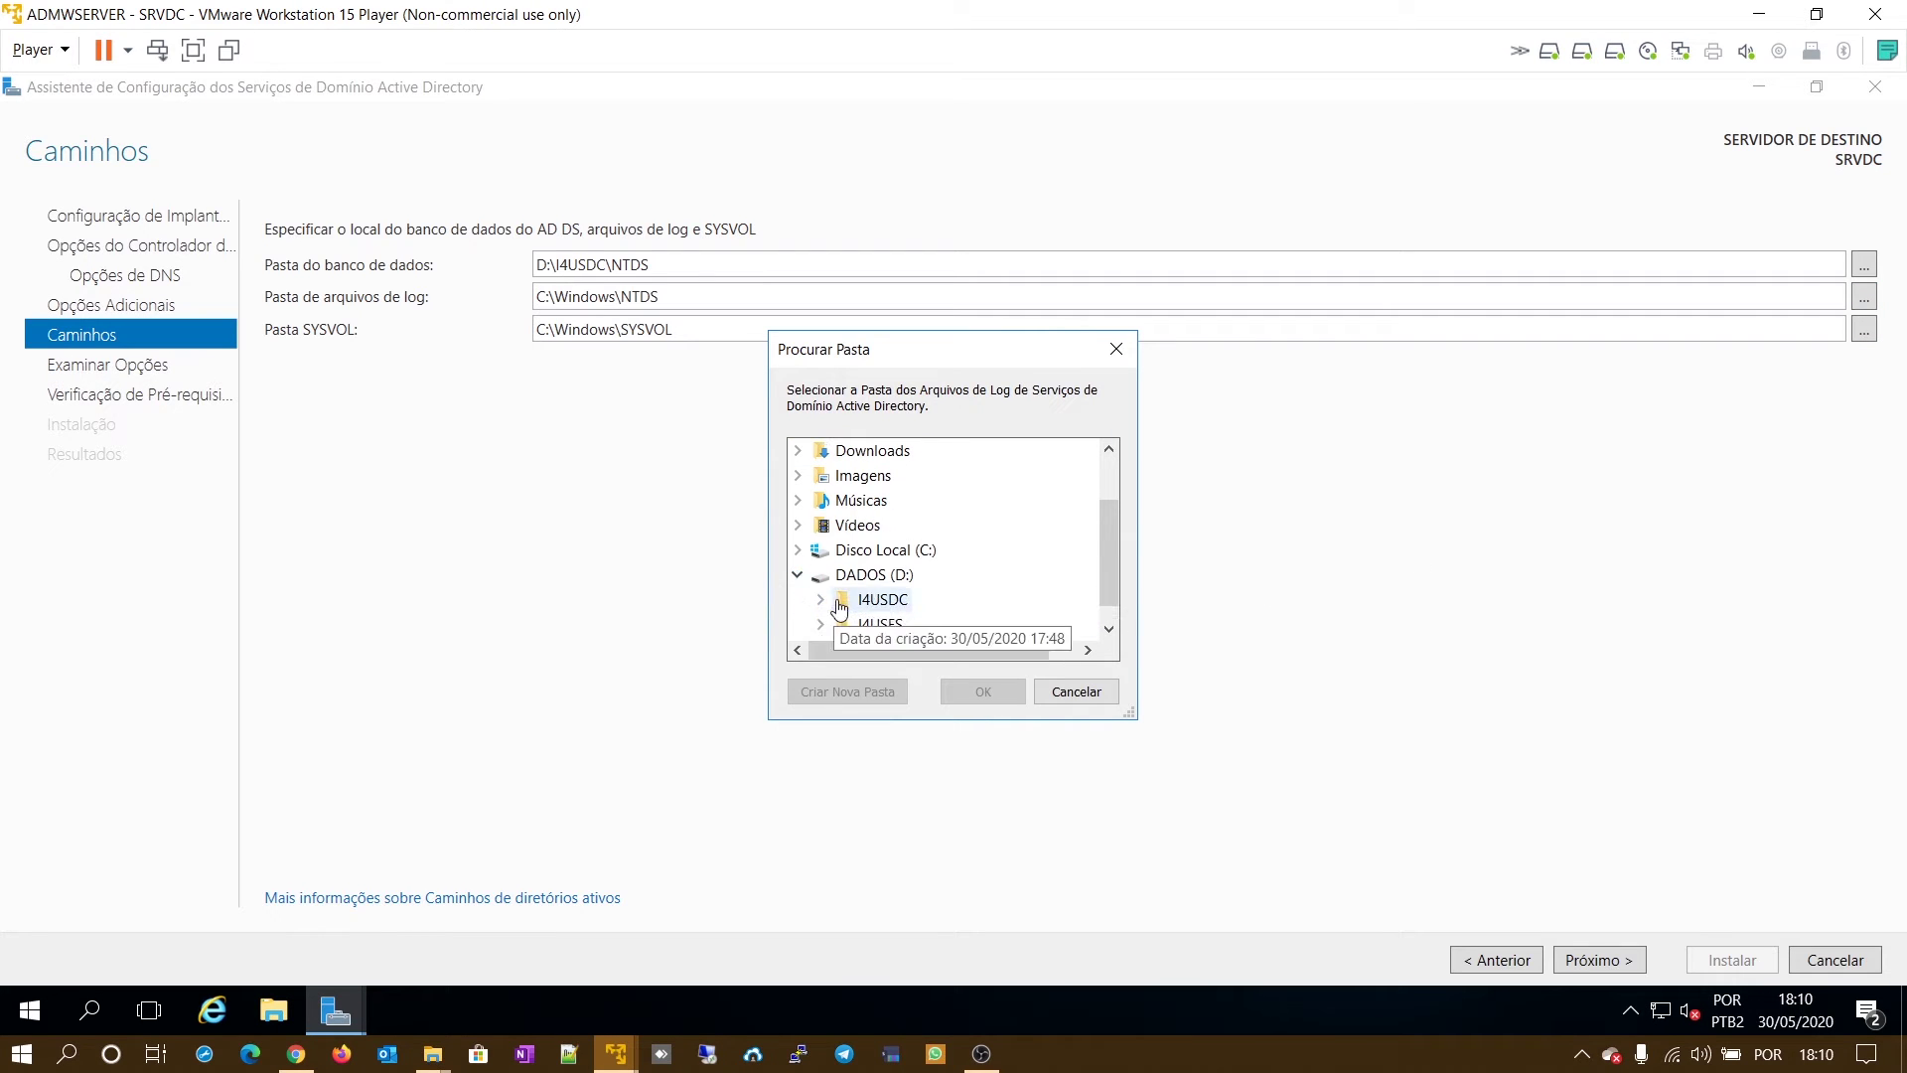
{"action": "left_click", "coordinate": [820, 600]}
{"action": "left_click", "coordinate": [898, 599]}
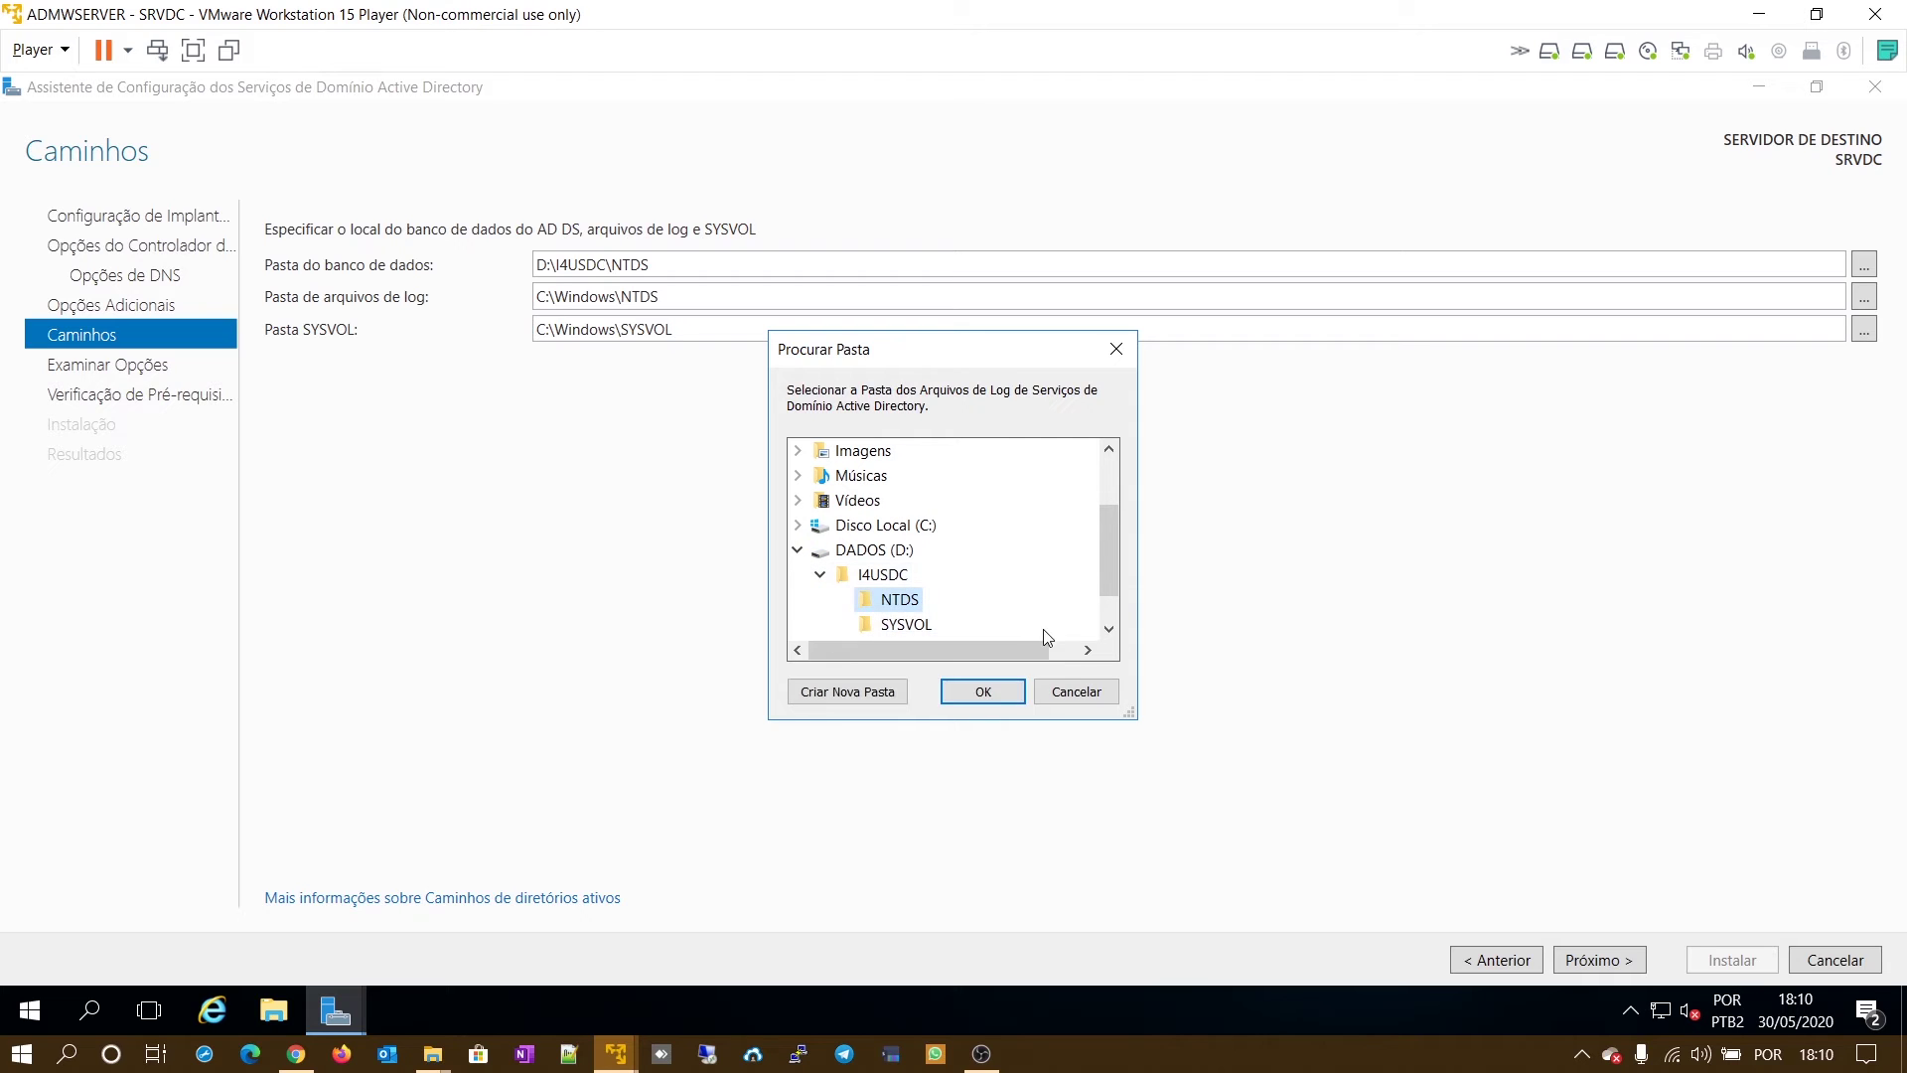
{"action": "left_click", "coordinate": [1008, 692]}
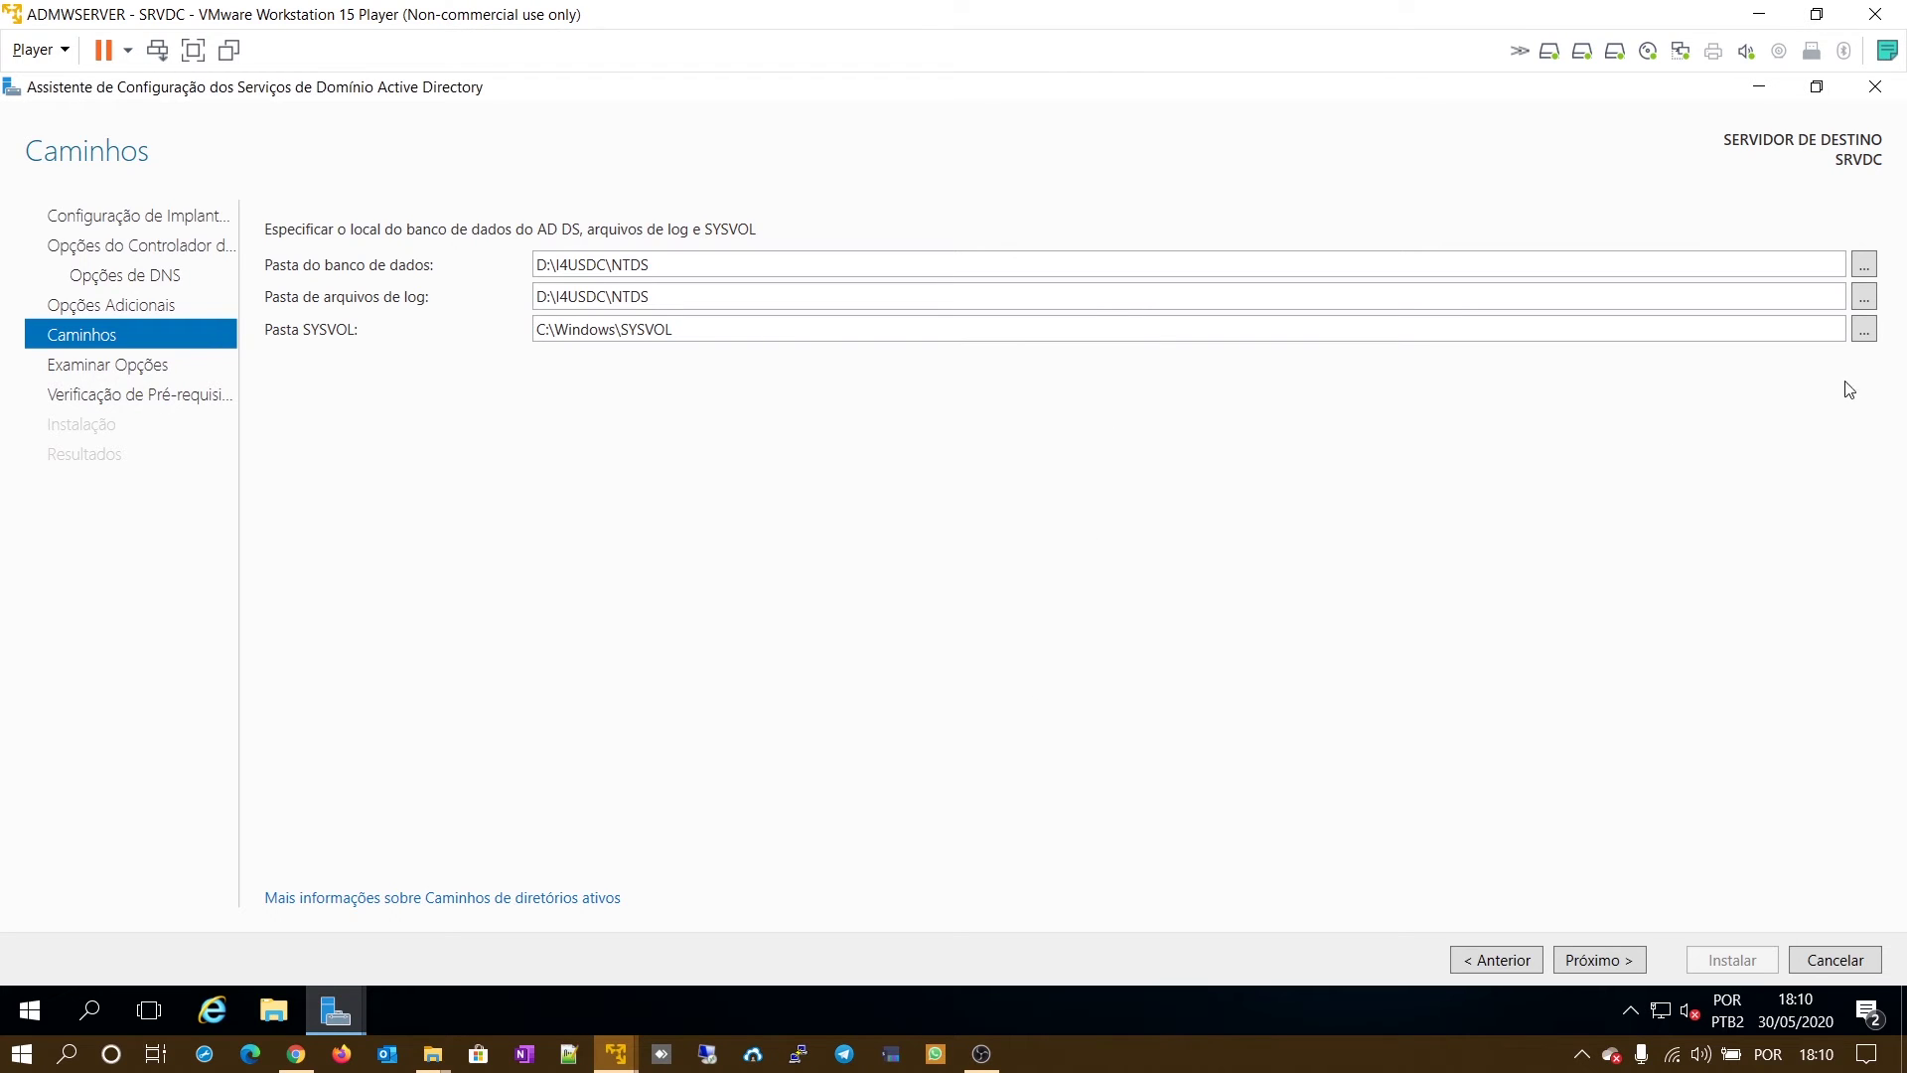
- Set the SYSVOL folder to D:\I4USDC\SYSVOL
{"action": "left_click", "coordinate": [1863, 331]}
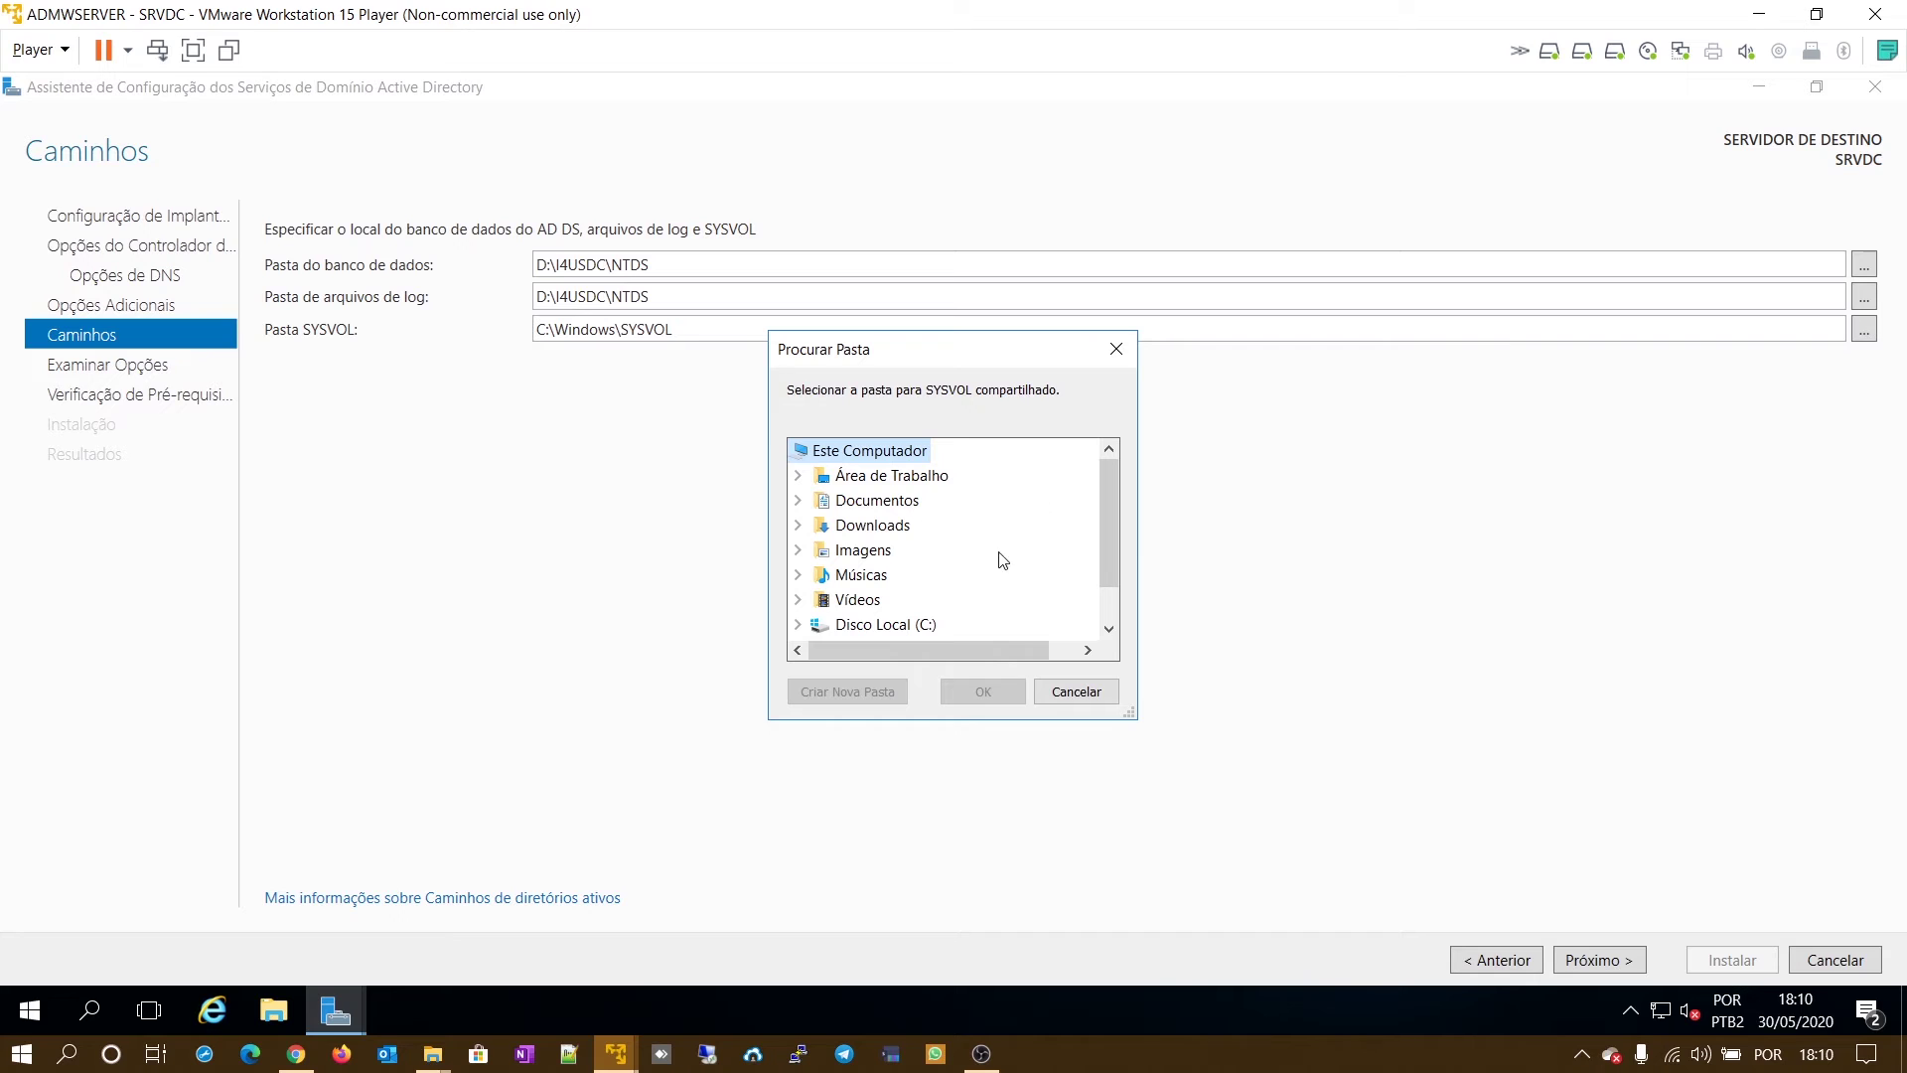
{"action": "scroll", "coordinate": [1110, 559], "scroll_direction": "down", "scroll_amount": 1}
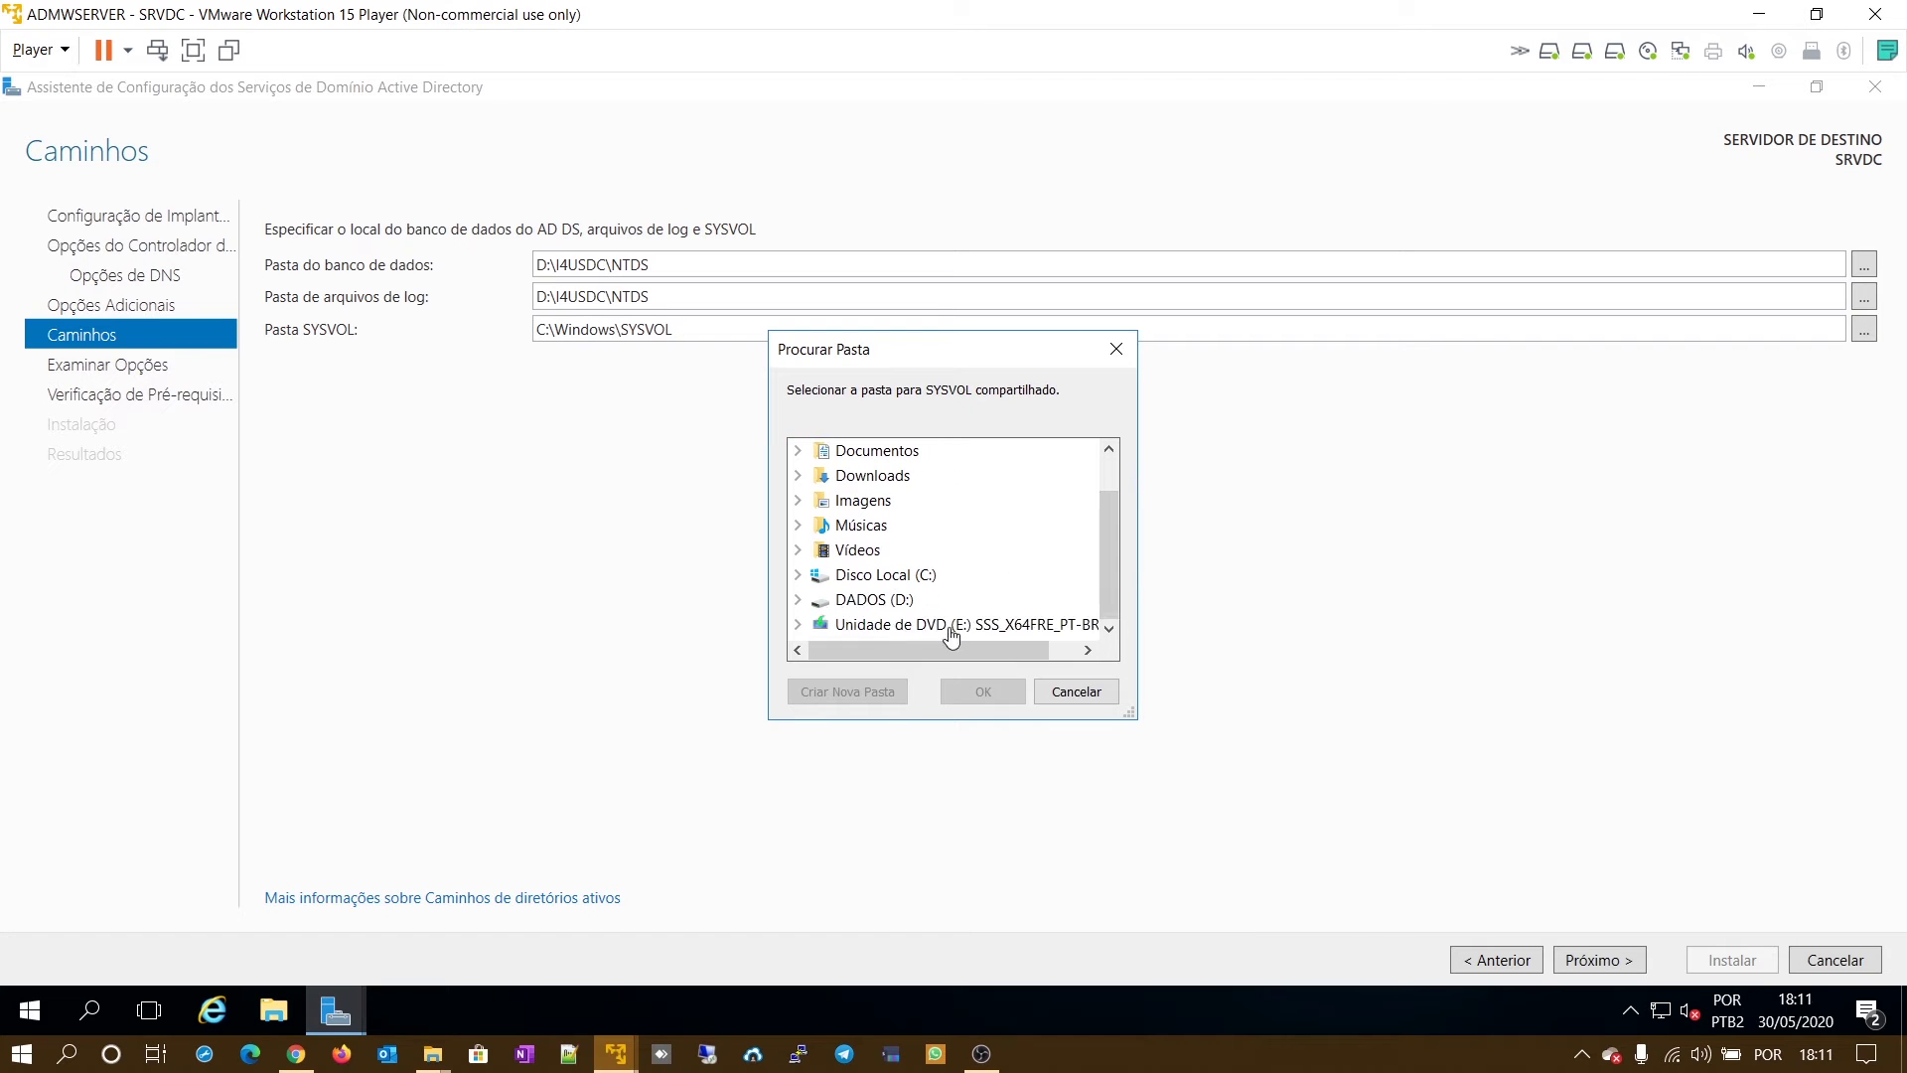
{"action": "left_click", "coordinate": [800, 600]}
{"action": "left_click", "coordinate": [821, 600]}
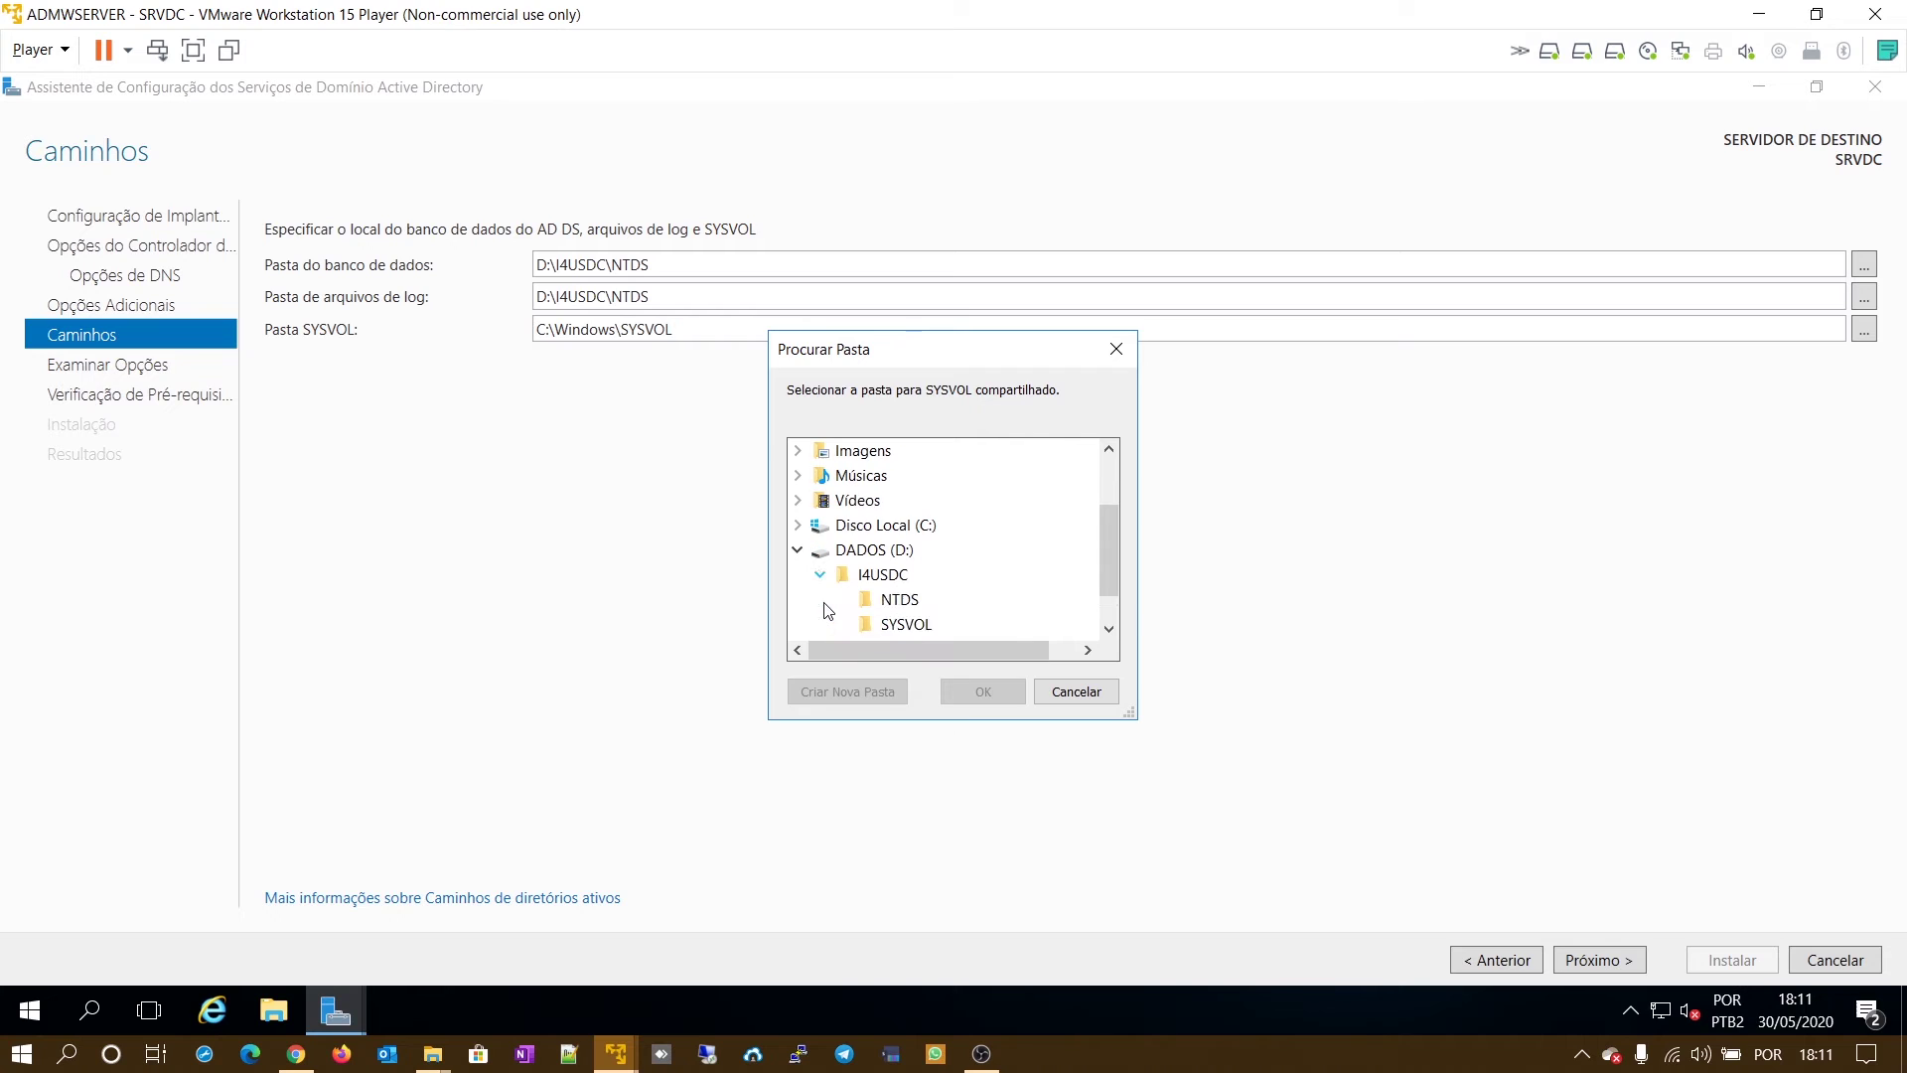
{"action": "left_click", "coordinate": [906, 624]}
{"action": "left_click", "coordinate": [982, 692]}
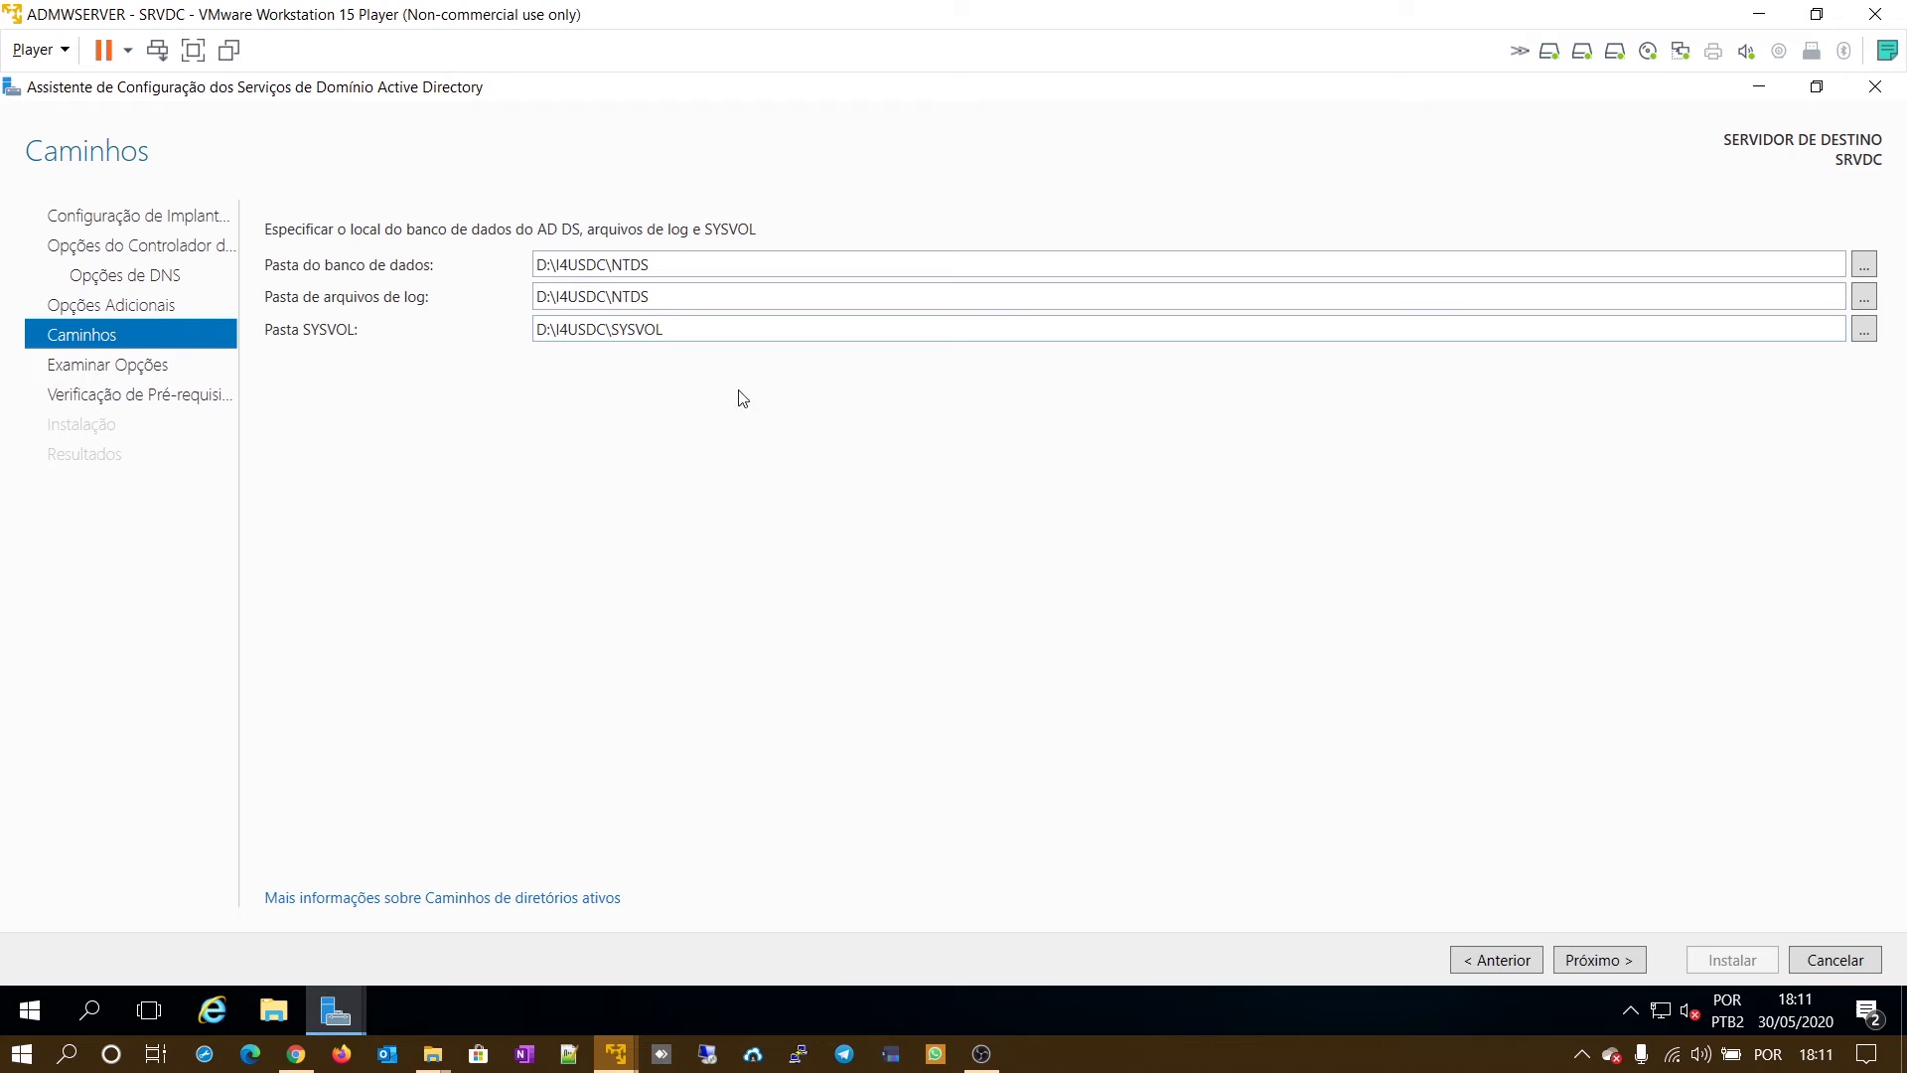
- Accept the folder paths, review the summary of selections and run the prerequisites check
{"action": "left_click", "coordinate": [1611, 963]}
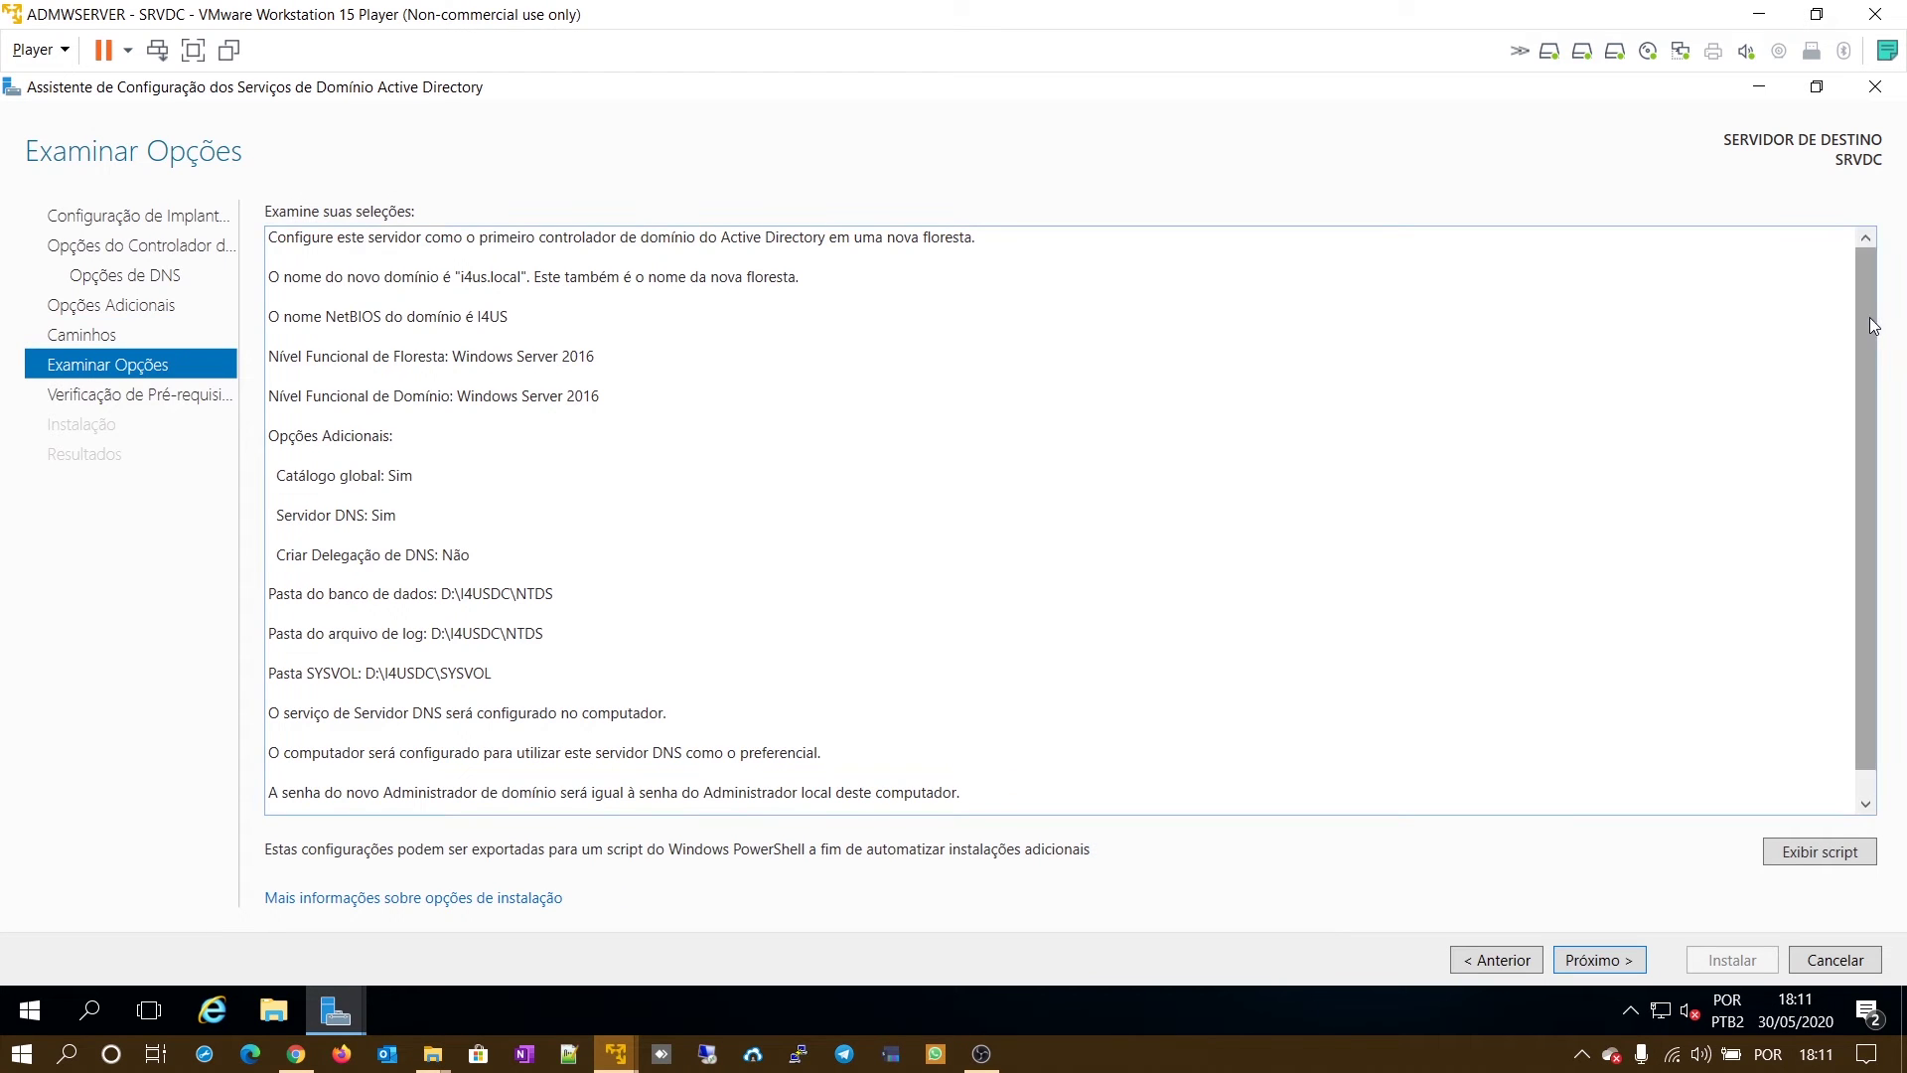
{"action": "mouse_move", "coordinate": [1865, 315]}
{"action": "left_mouse_down"}
{"action": "mouse_move", "coordinate": [1865, 342]}
{"action": "mouse_move", "coordinate": [1865, 315]}
{"action": "left_mouse_up"}
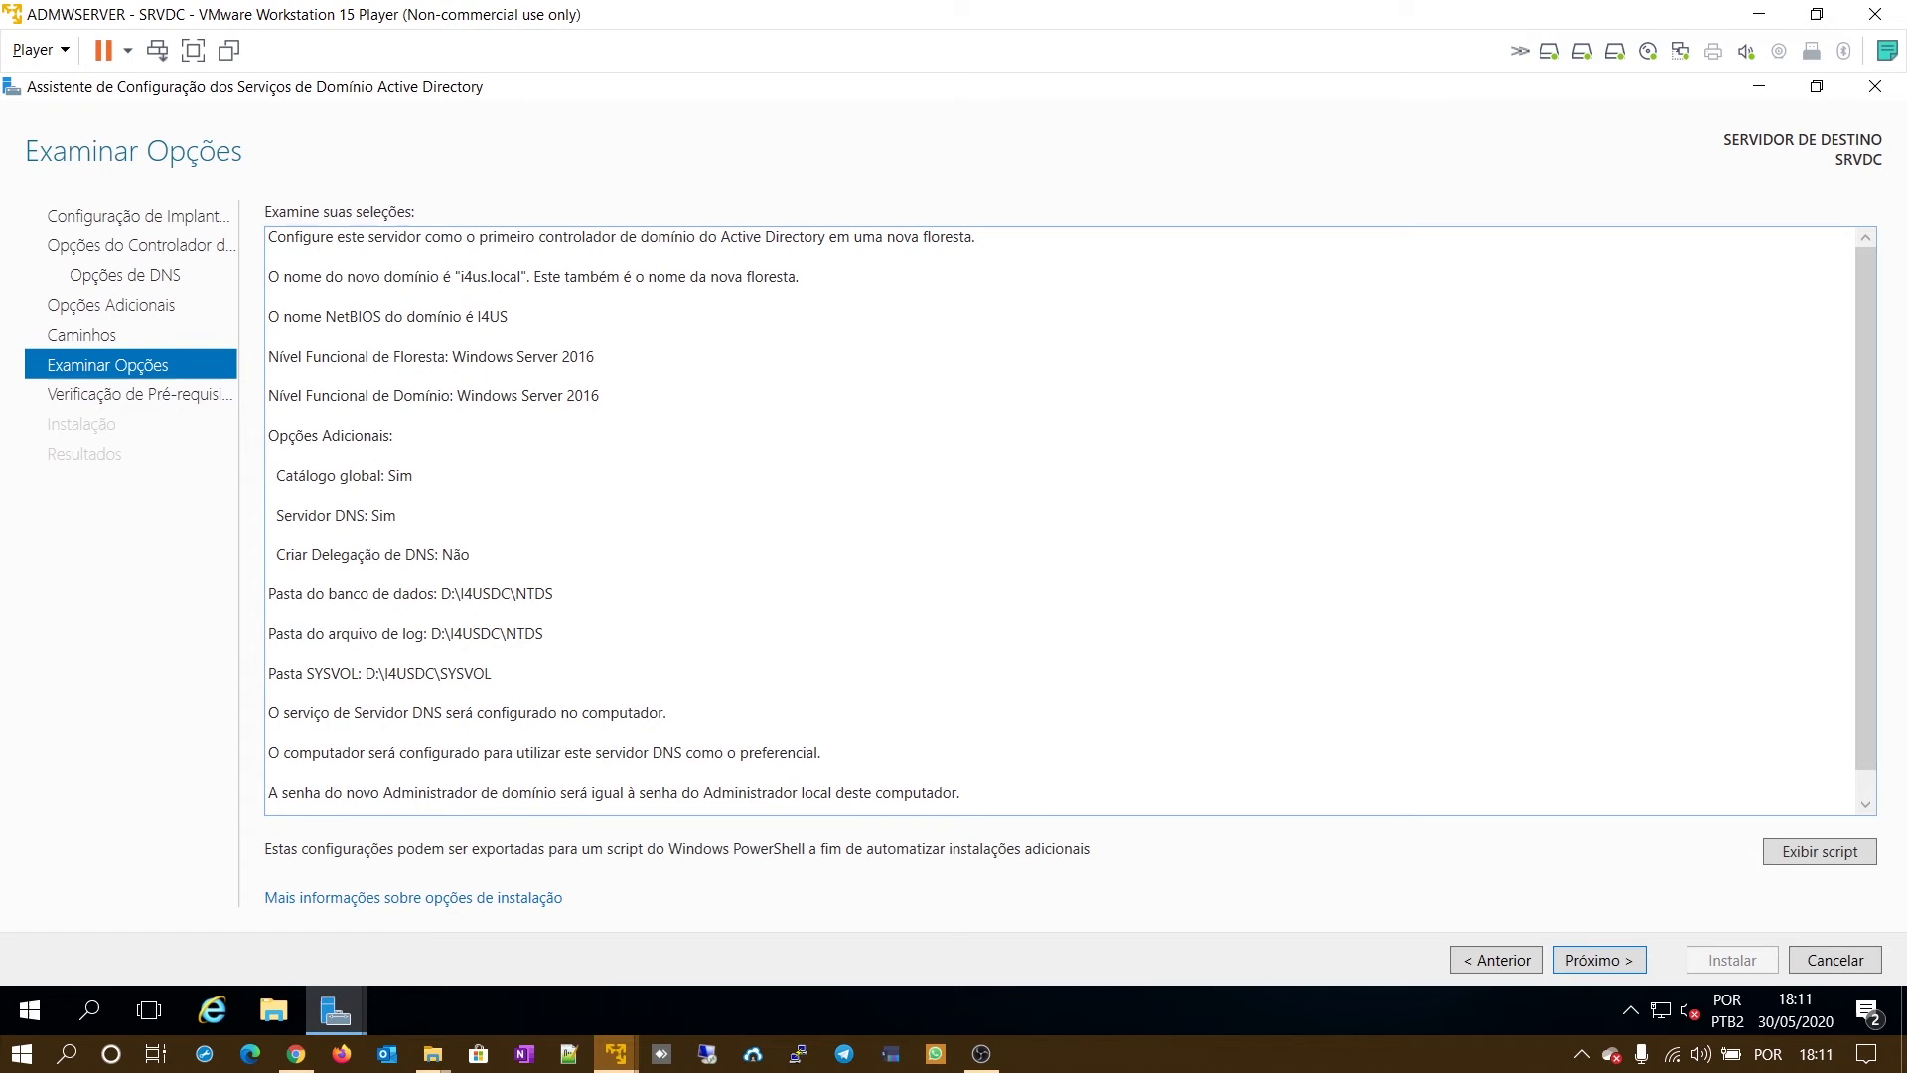
{"action": "left_click", "coordinate": [1627, 961]}
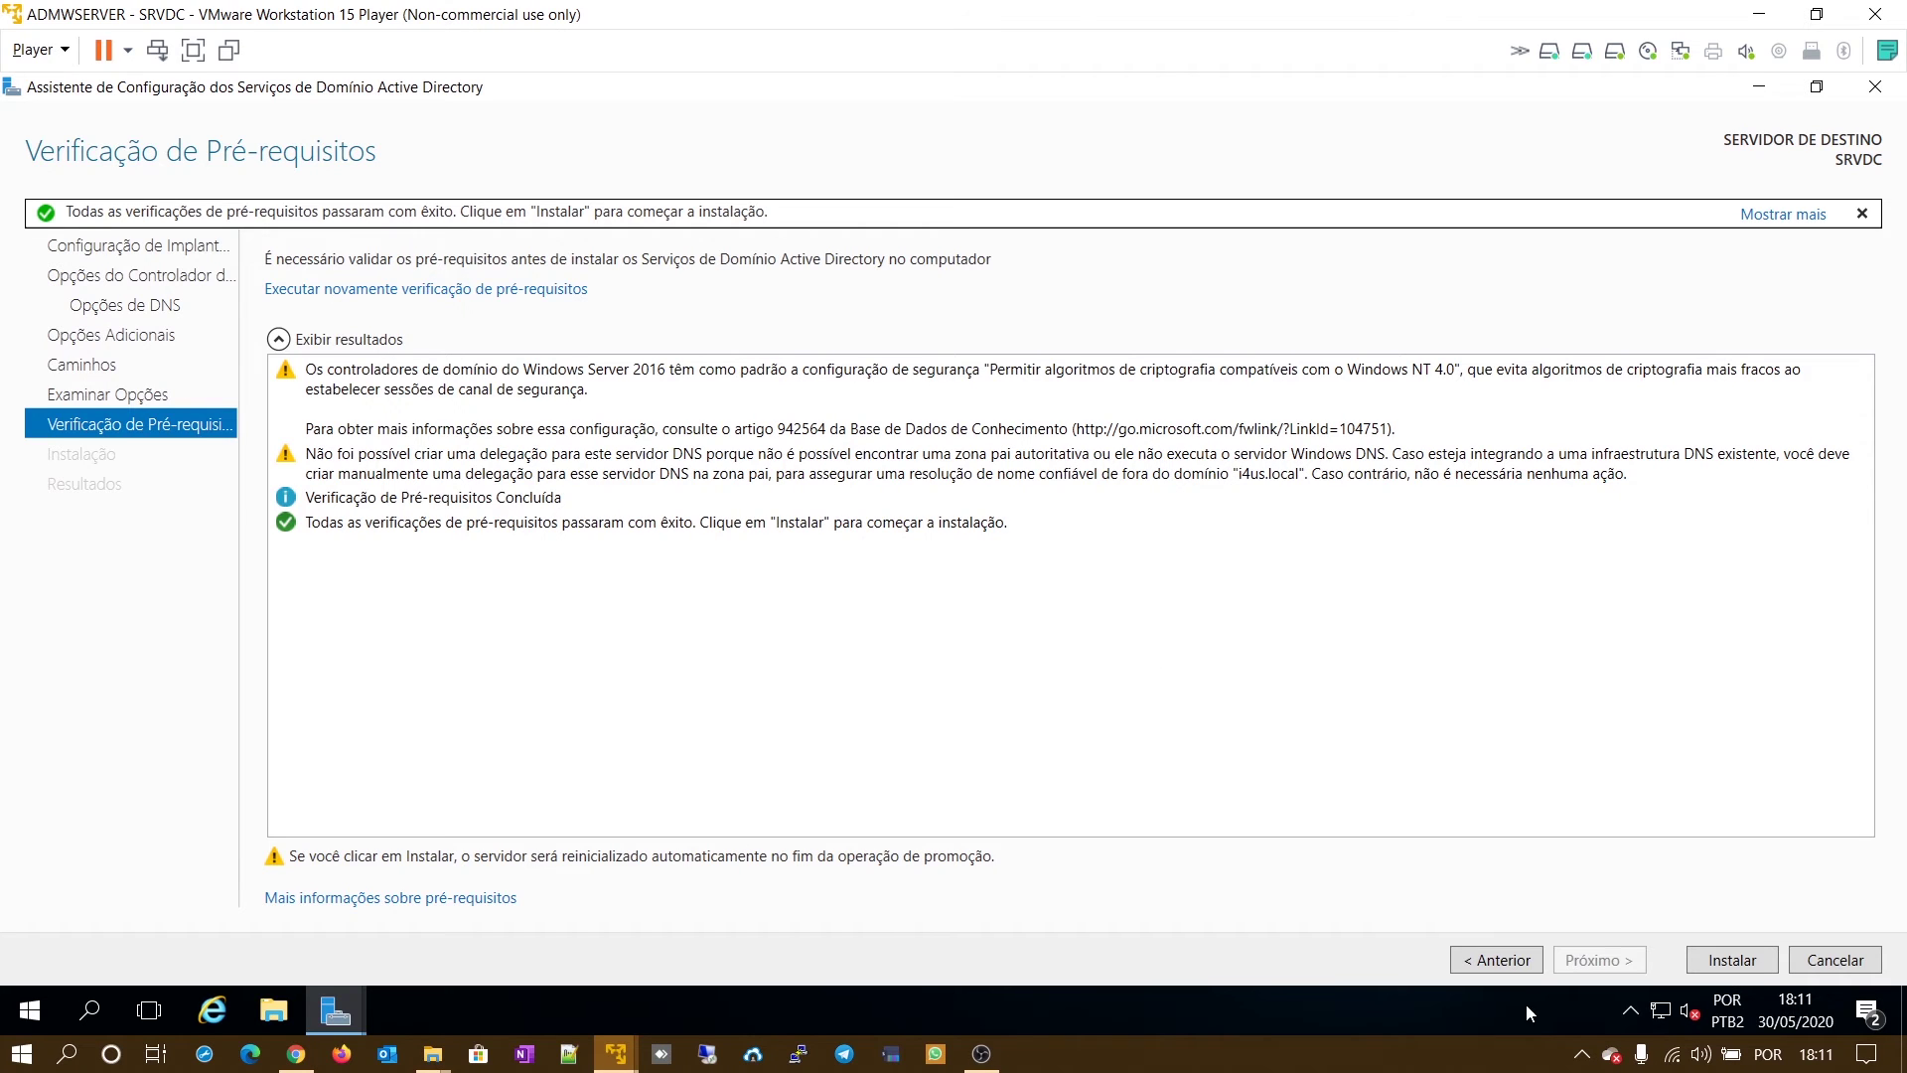
- Install the domain controller role, let the server restart and boot the primary Windows Server 2016 entry
{"action": "left_click", "coordinate": [1728, 960]}
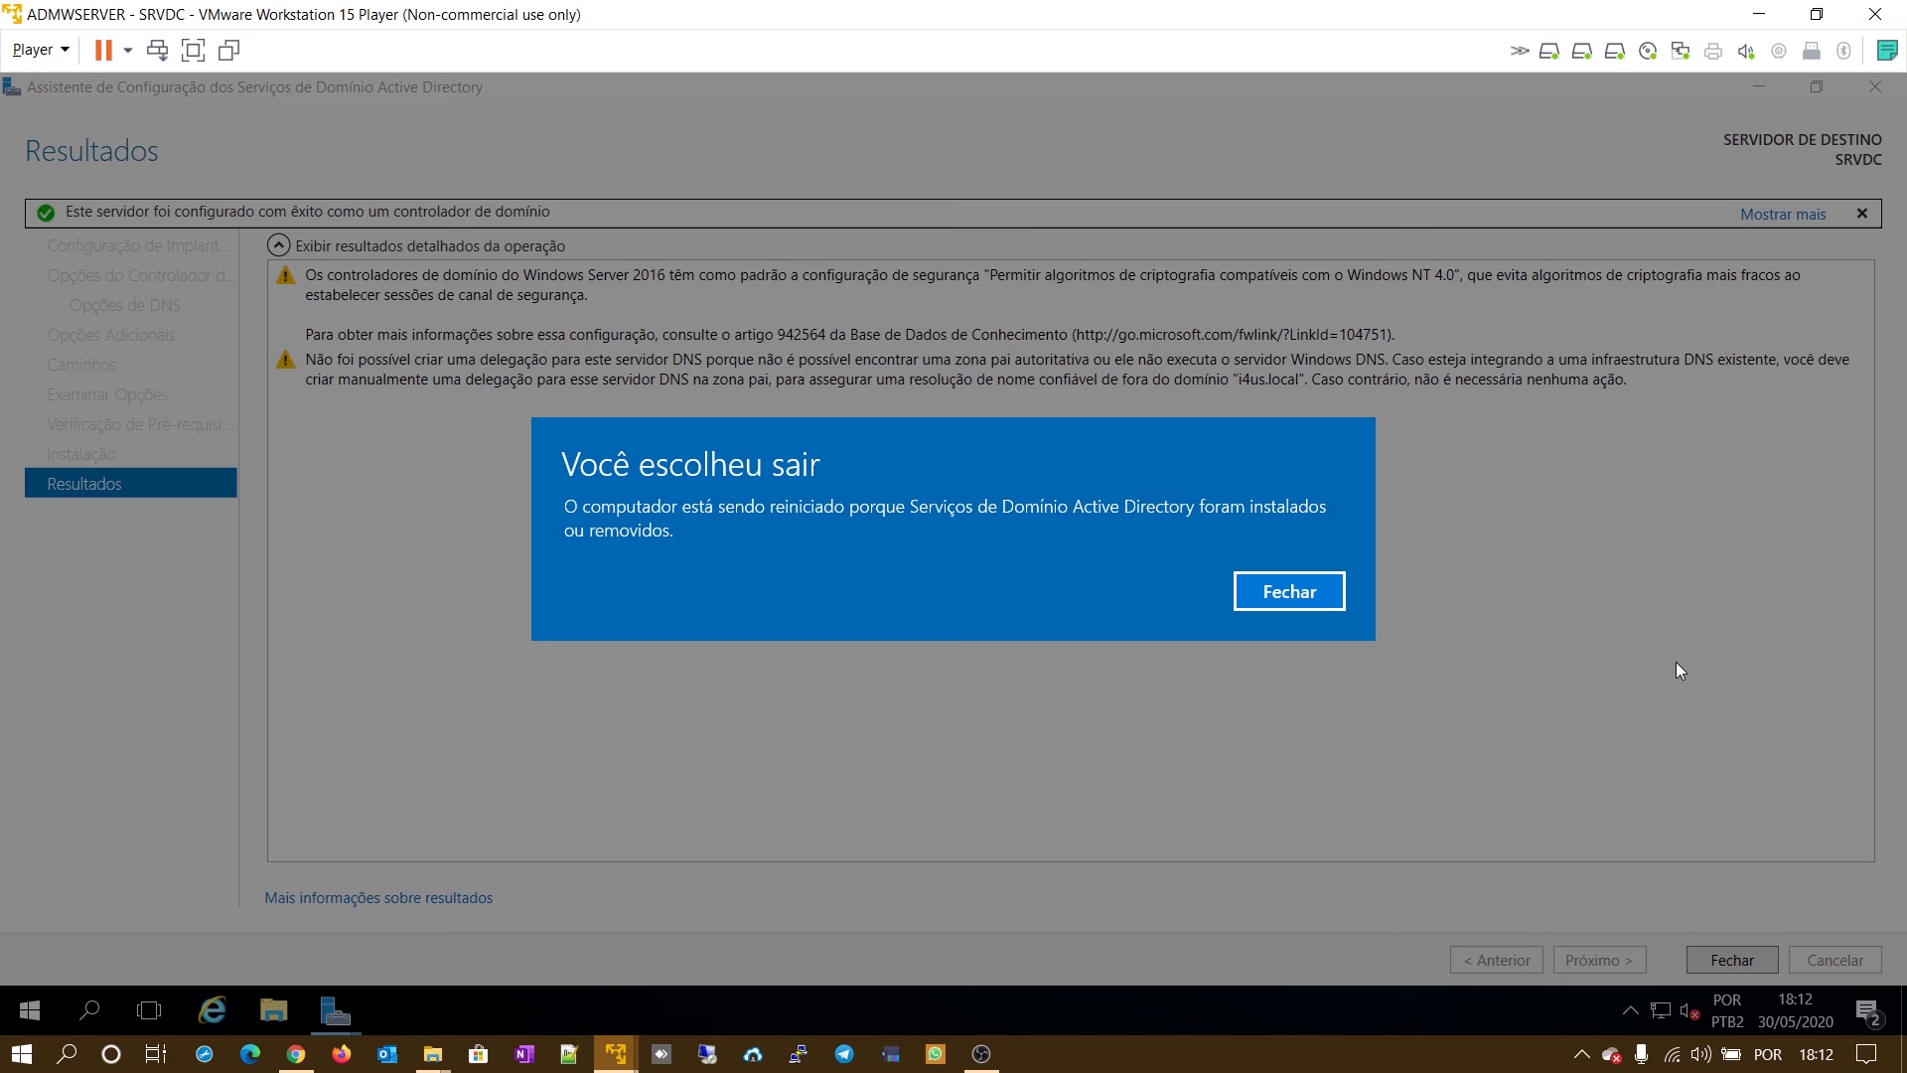
{"action": "left_click", "coordinate": [1308, 600]}
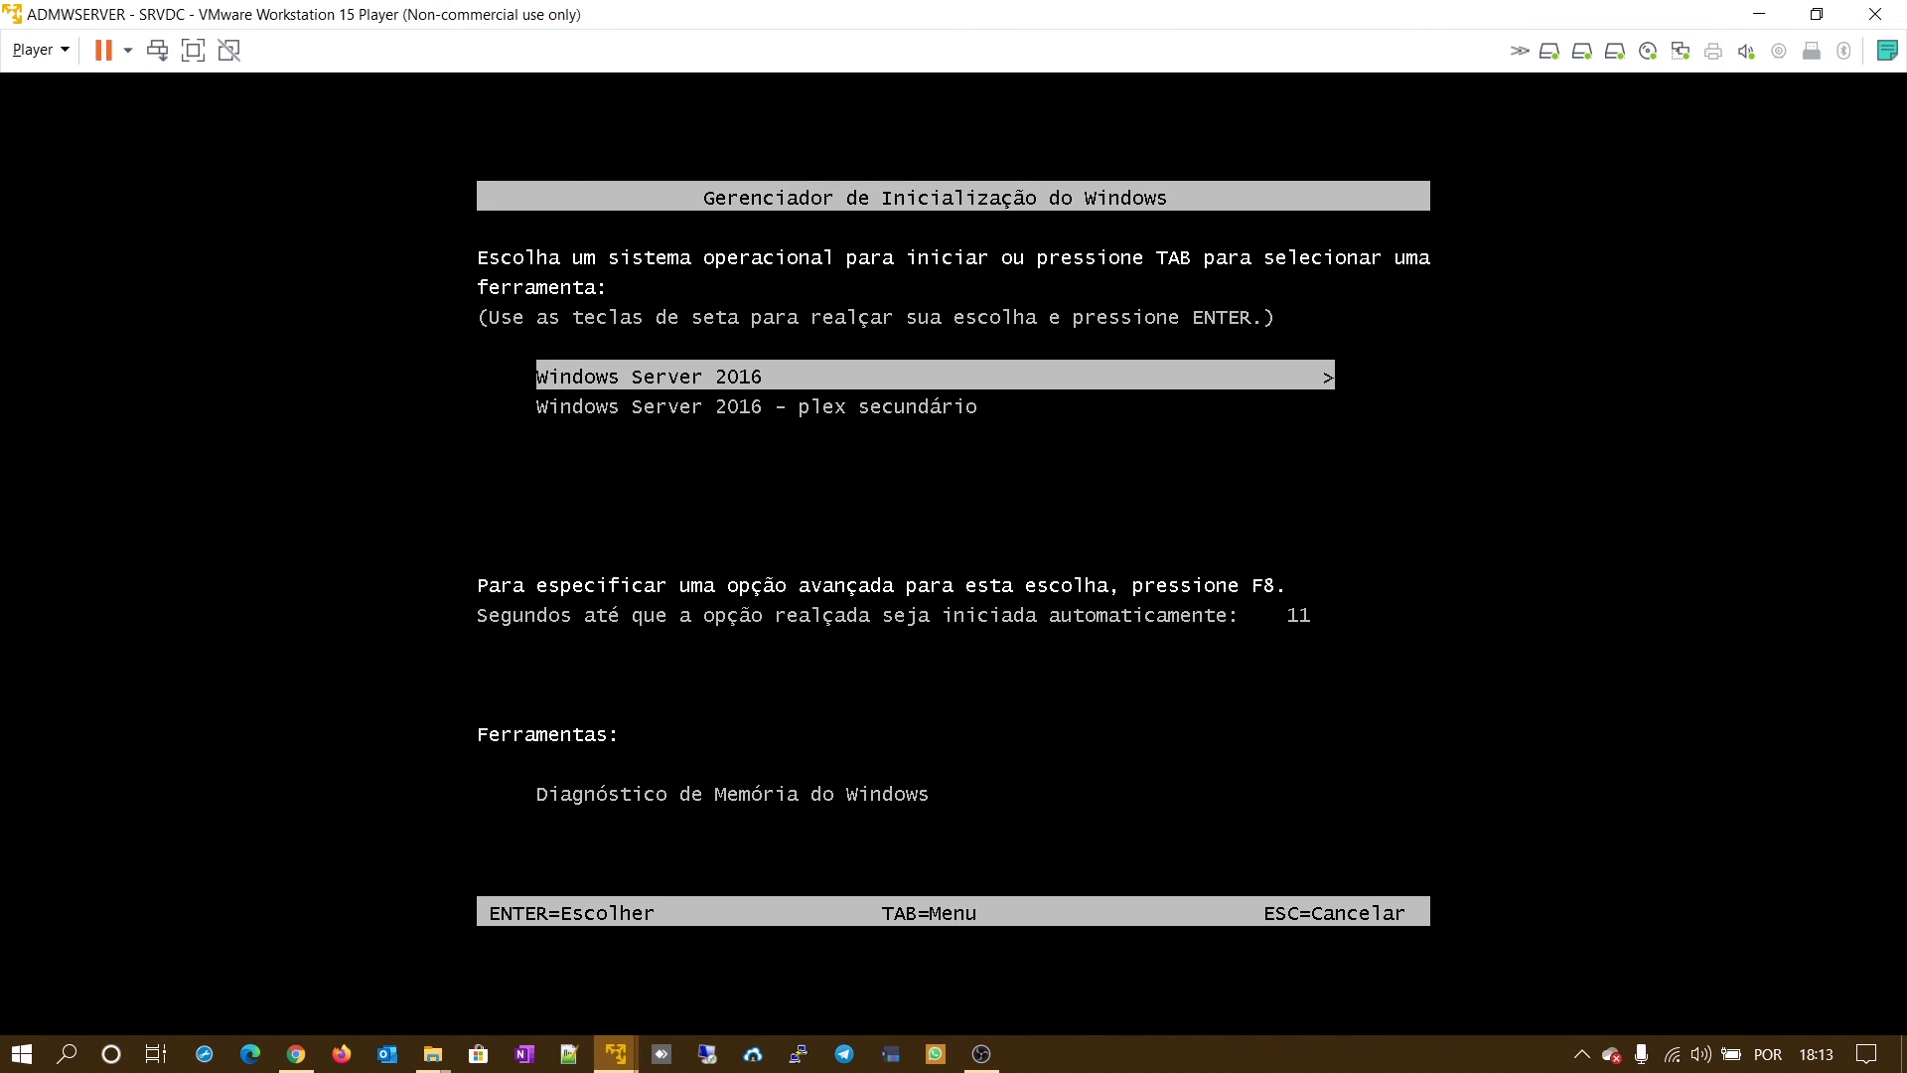
{"action": "key", "text": "Return"}
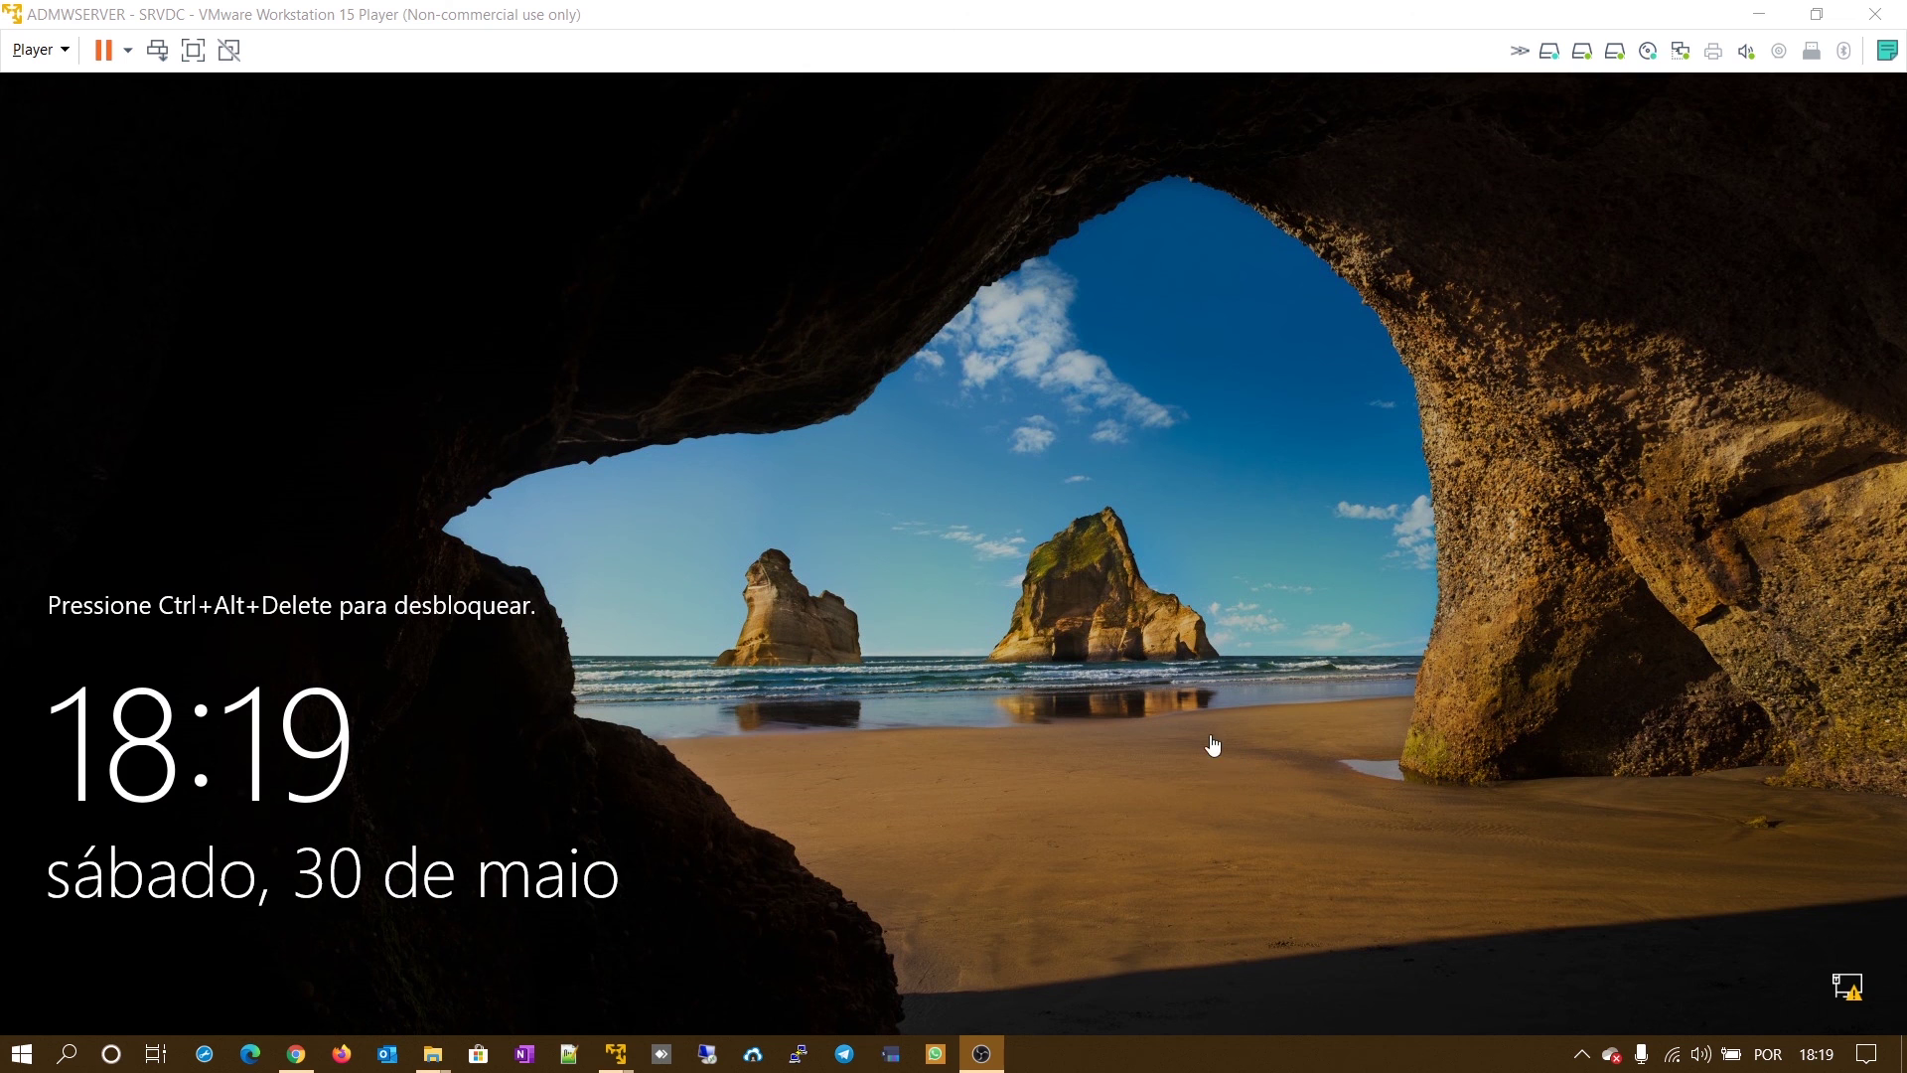
- Unlock the restarted virtual machine and sign in to the I4US domain as Administrador with the account password
{"action": "left_click", "coordinate": [1149, 778]}
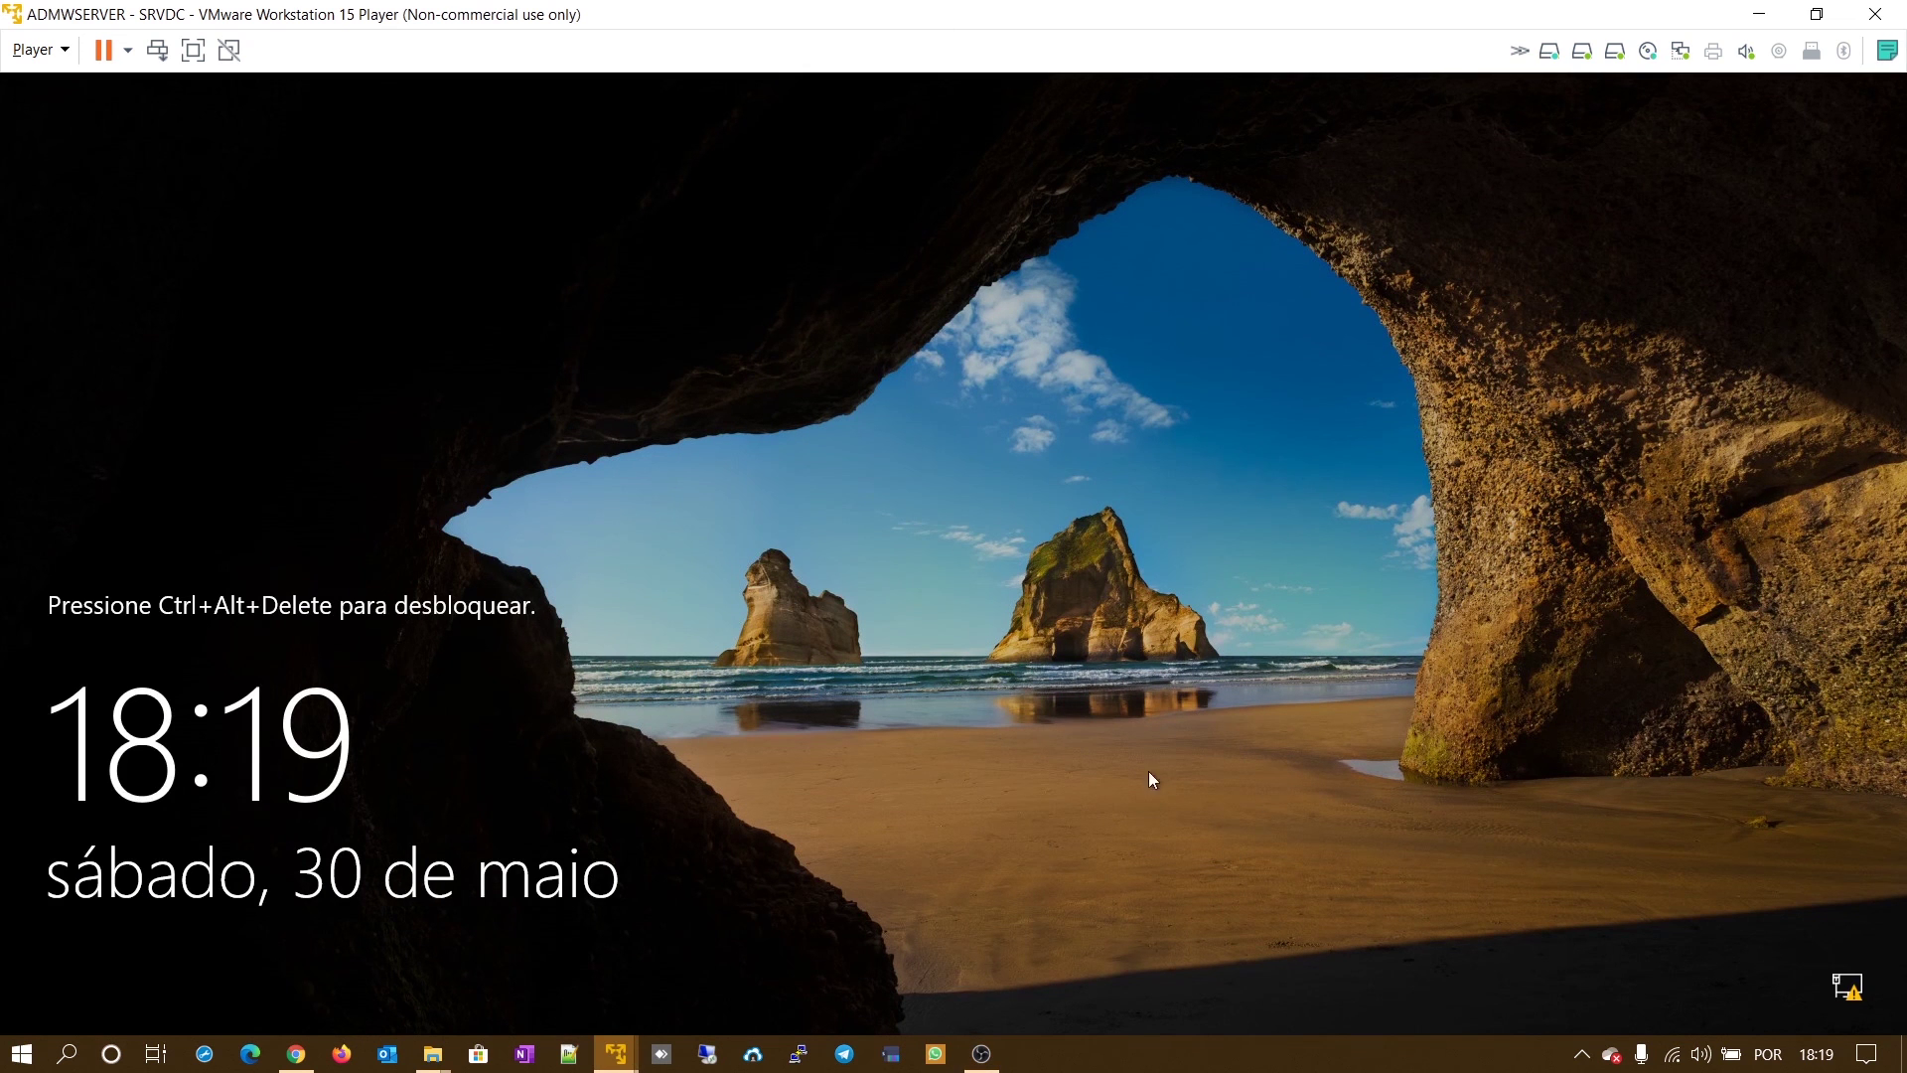
{"action": "left_click", "coordinate": [32, 49]}
{"action": "left_click", "coordinate": [117, 170]}
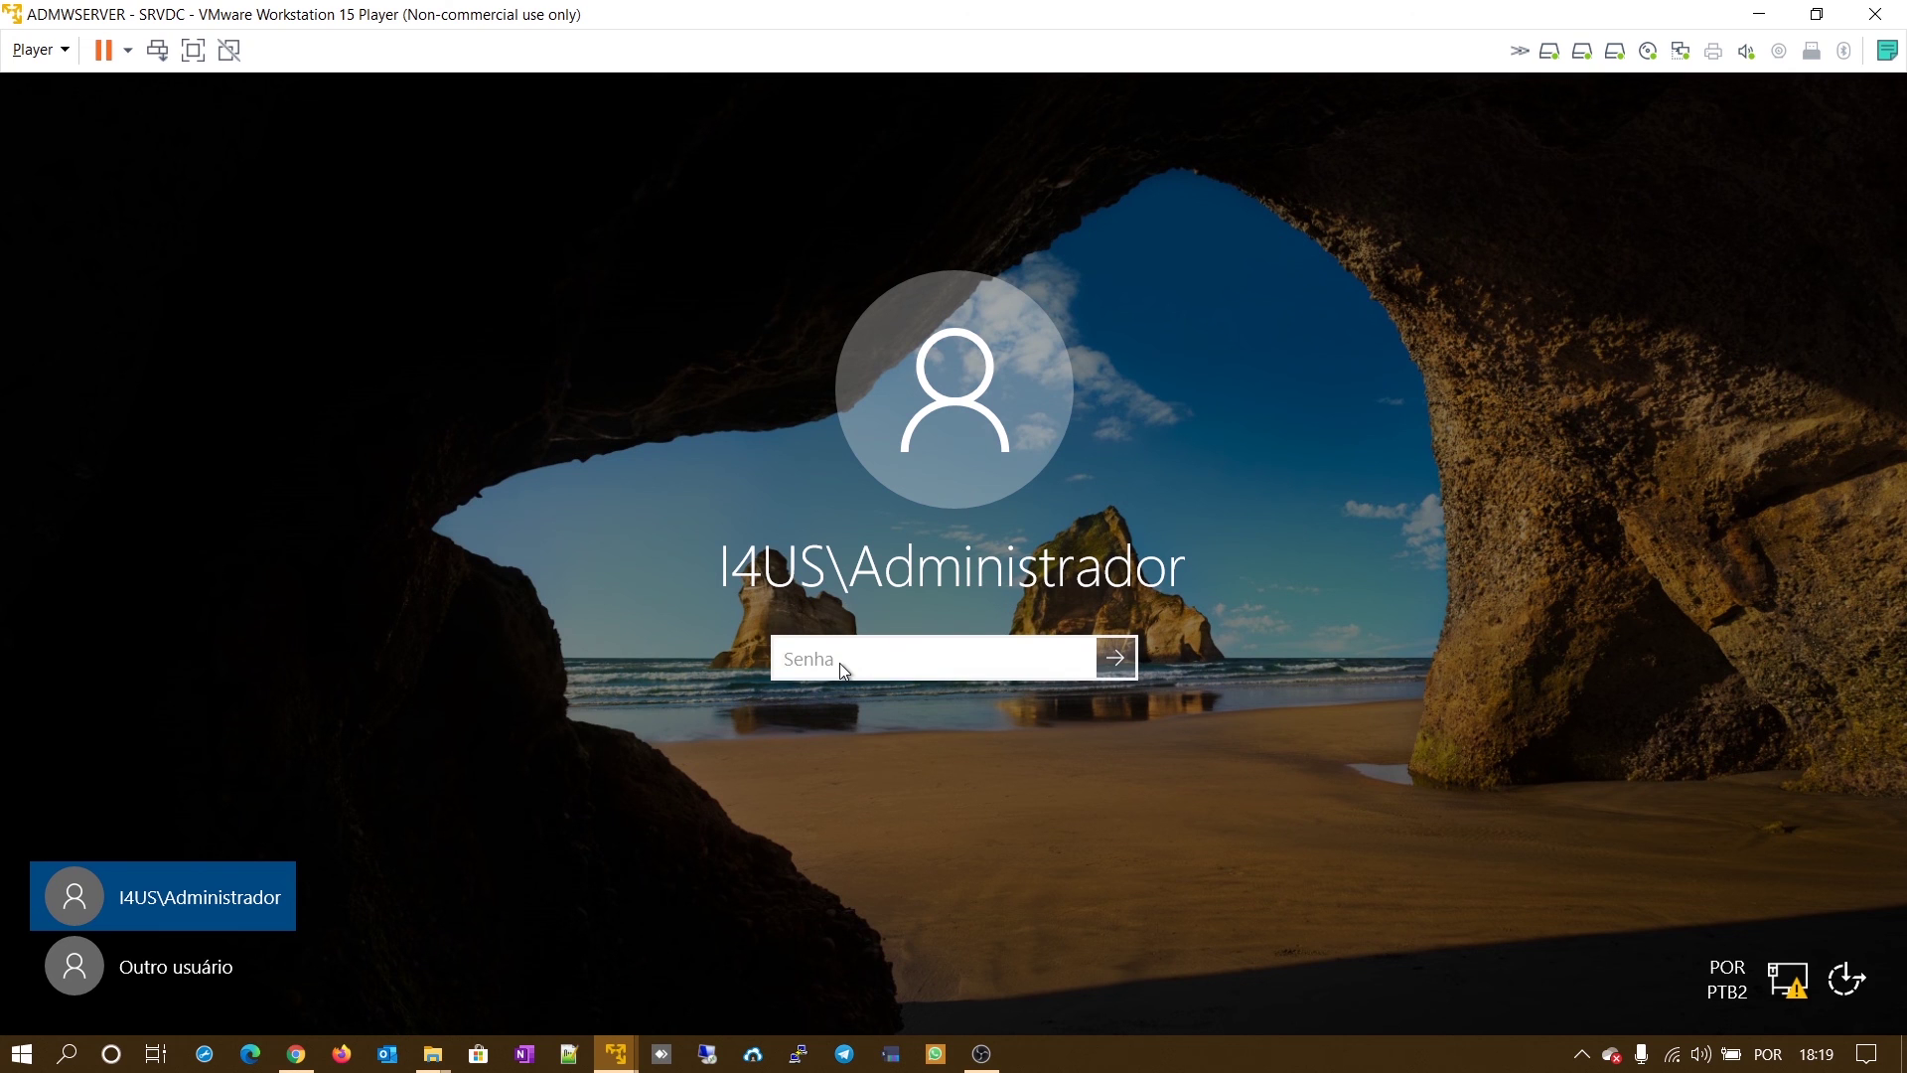
{"action": "type", "text": "•••••••"}
{"action": "key", "text": "Return"}
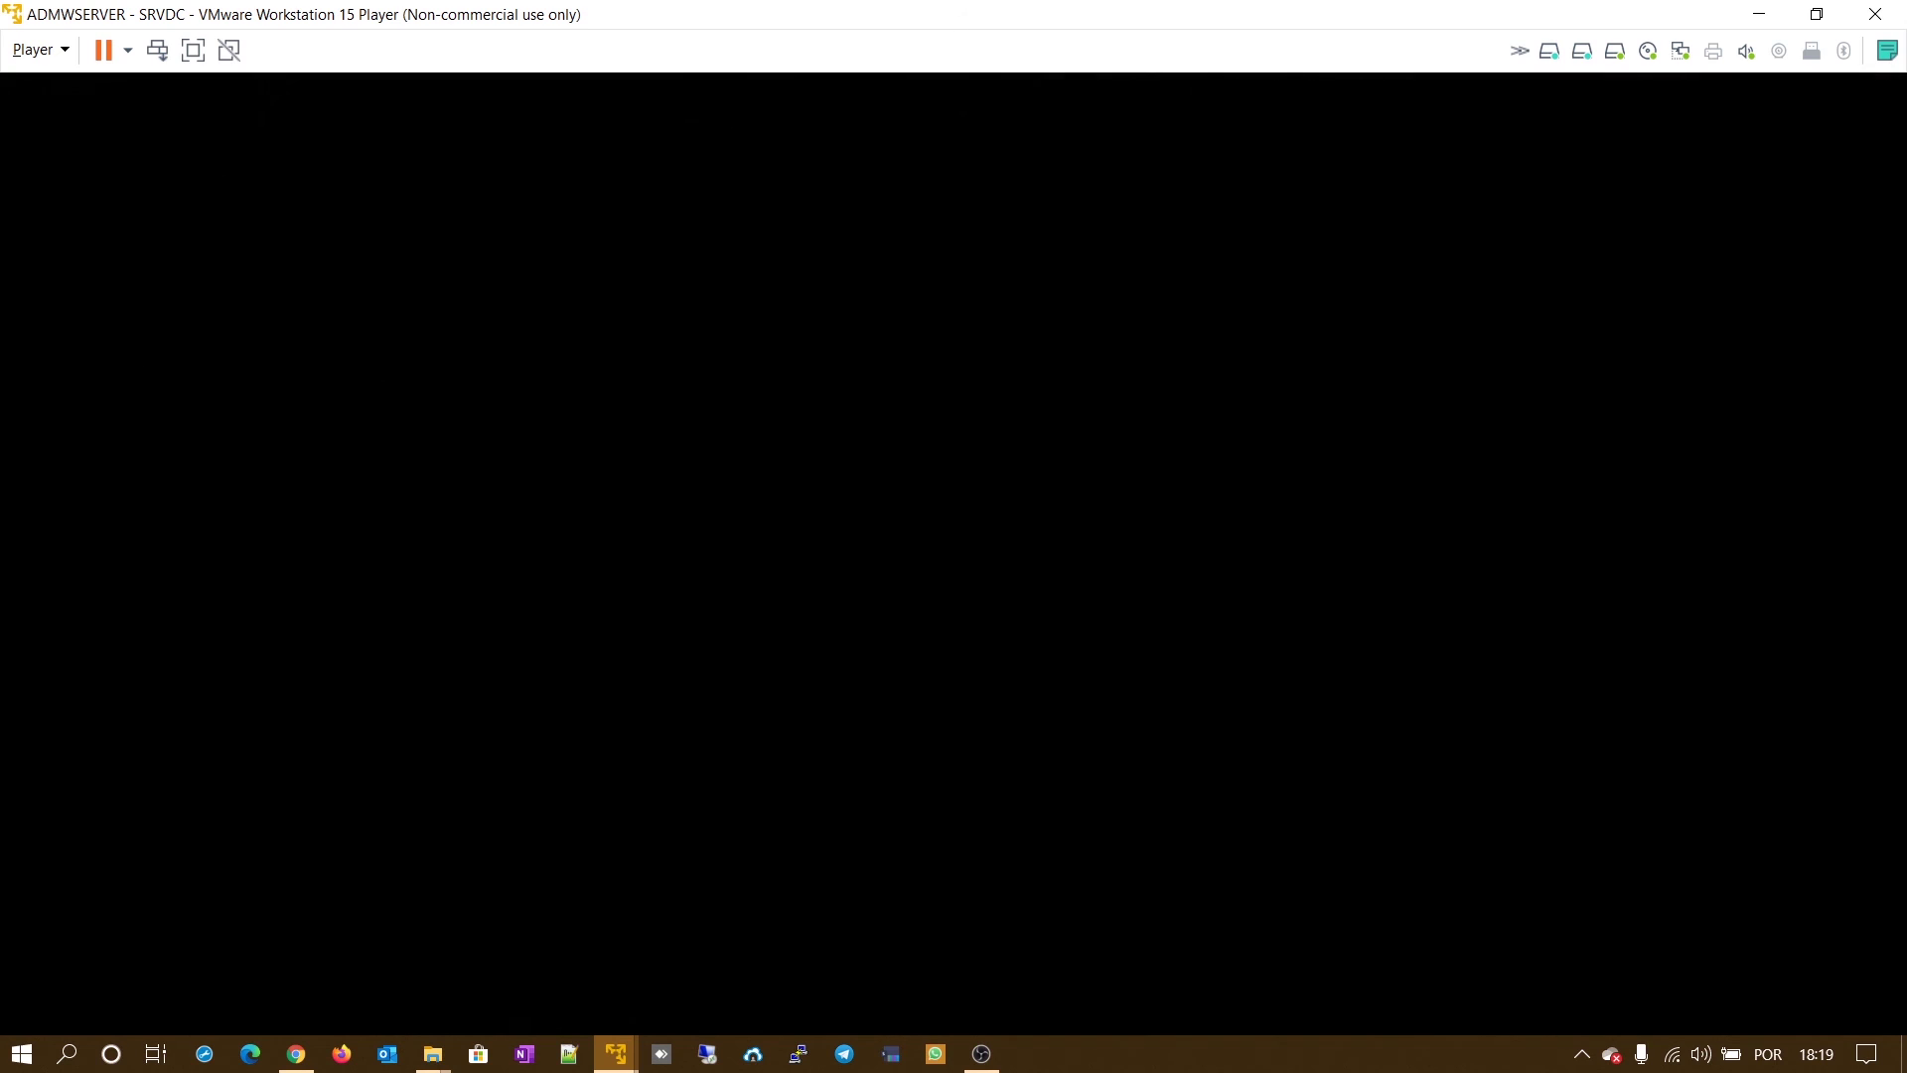